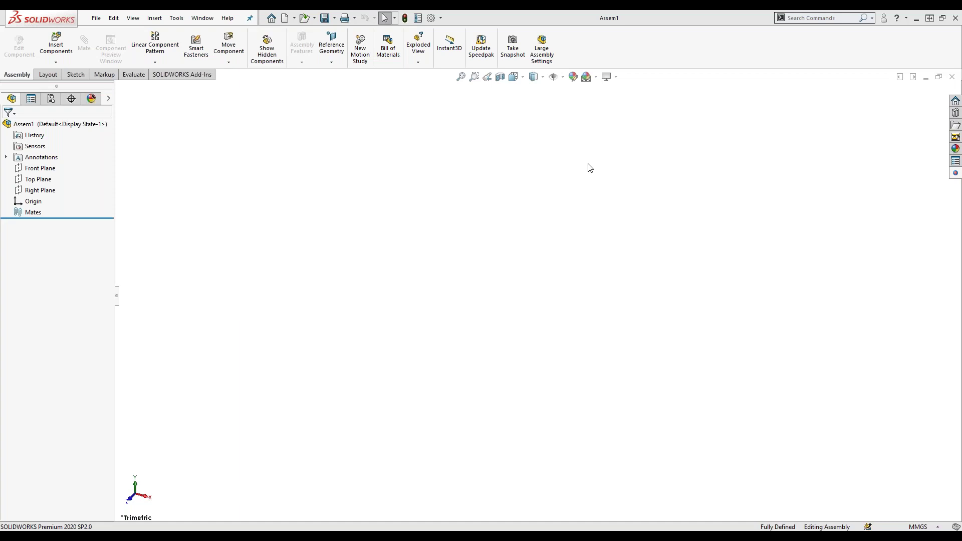
# Open the DriveWorks Solo task pane beside the empty Assem1 assembly.
pyautogui.click(956, 173)
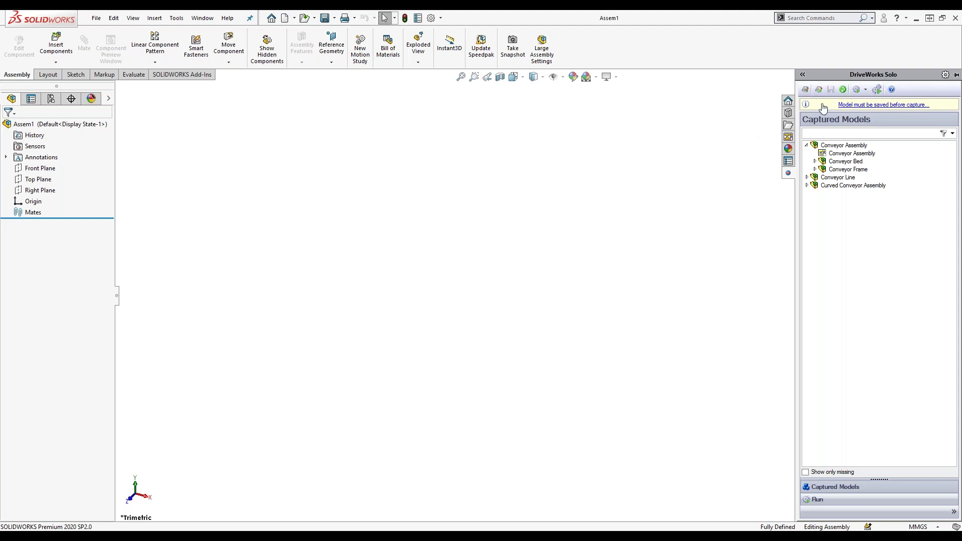
# Run the captured conveyor project to bring up its Customer Details form.
pyautogui.click(857, 91)
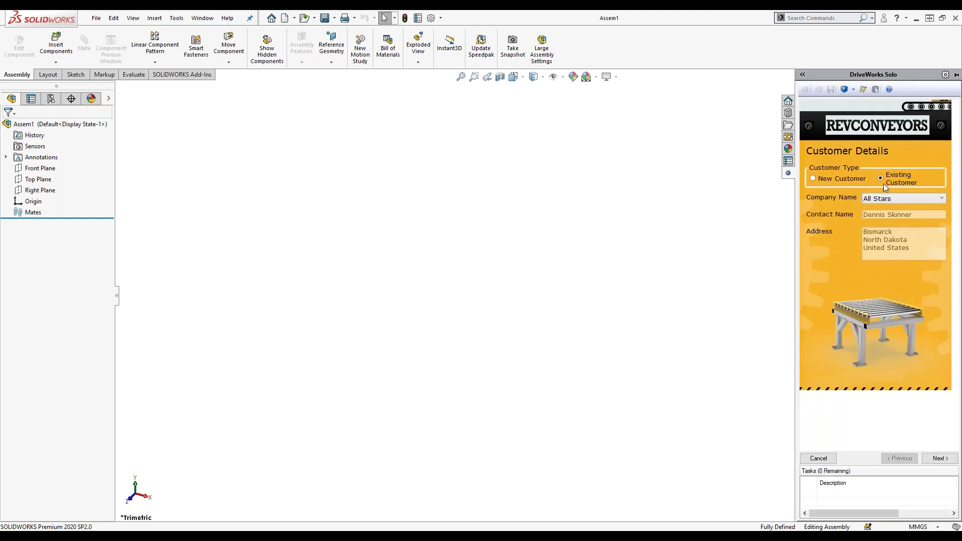
# Pick Bolton Burners as the existing customer and continue to the Conveyor Length page.
pyautogui.click(889, 199)
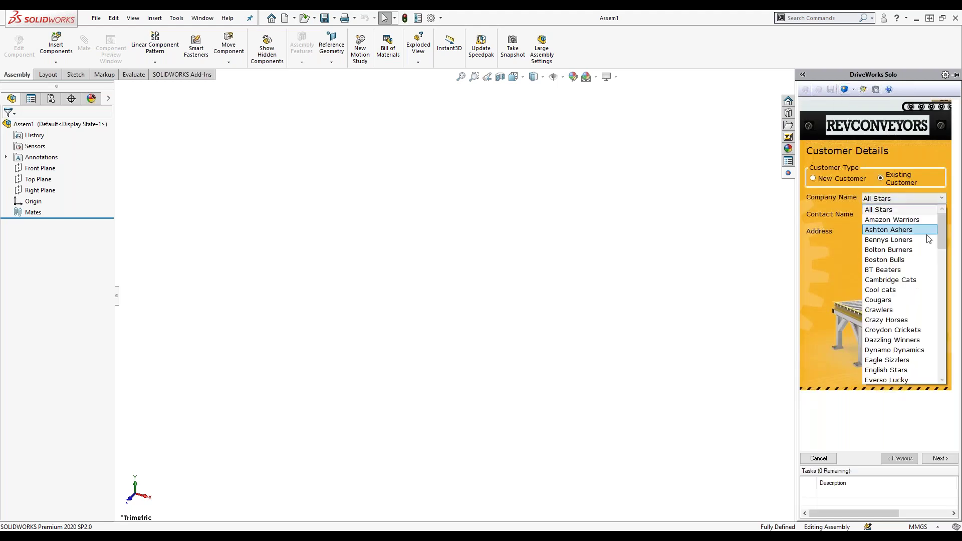
pyautogui.moveTo(940, 222); pyautogui.dragTo(937, 340)
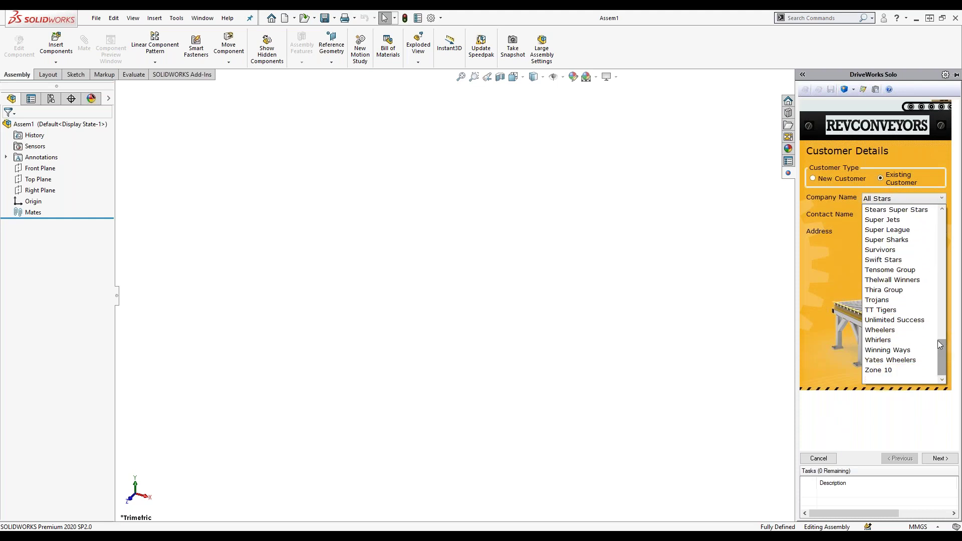
pyautogui.click(817, 178)
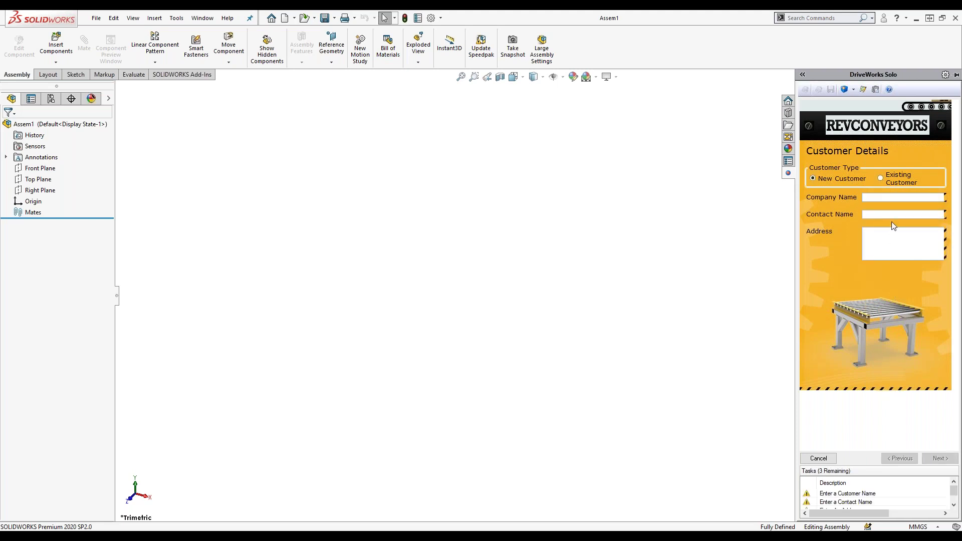
pyautogui.click(879, 179)
pyautogui.click(925, 197)
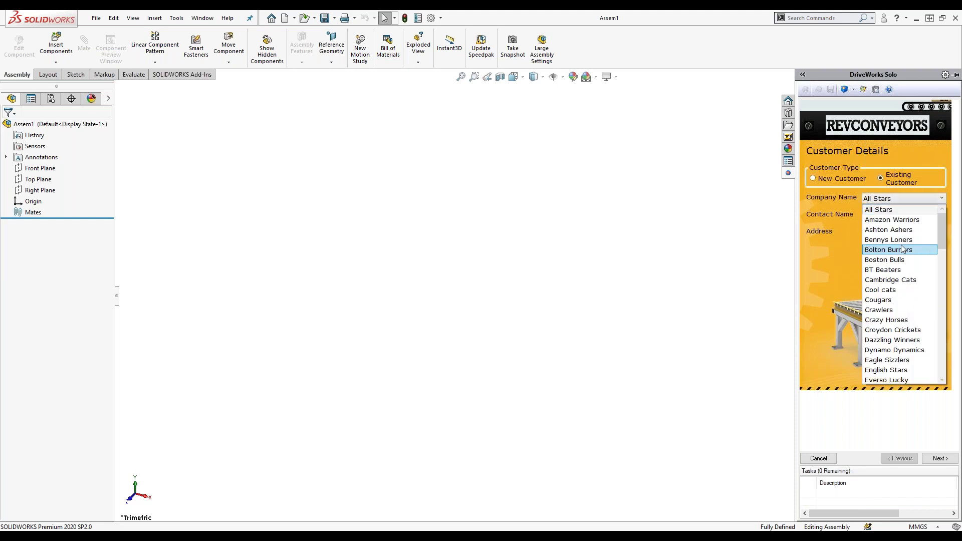
pyautogui.click(903, 249)
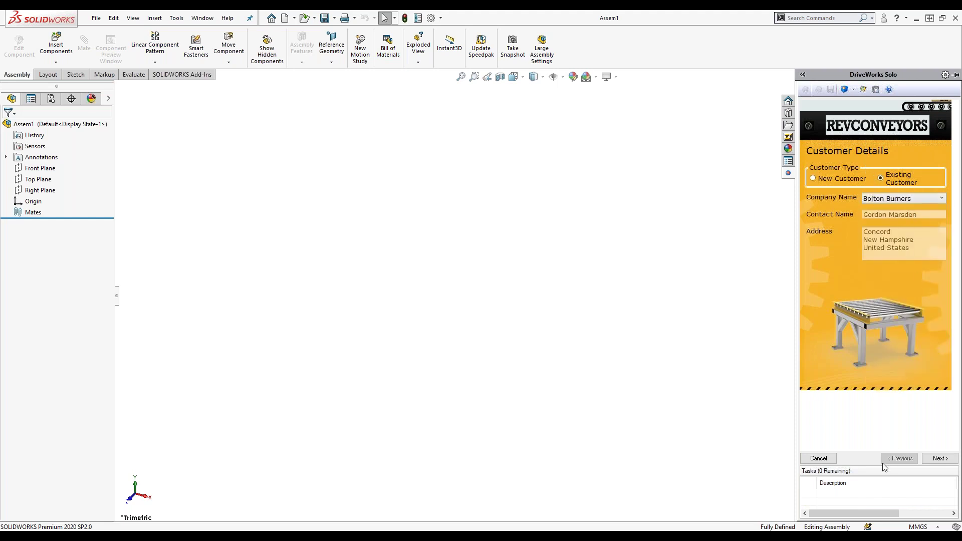
pyautogui.click(935, 458)
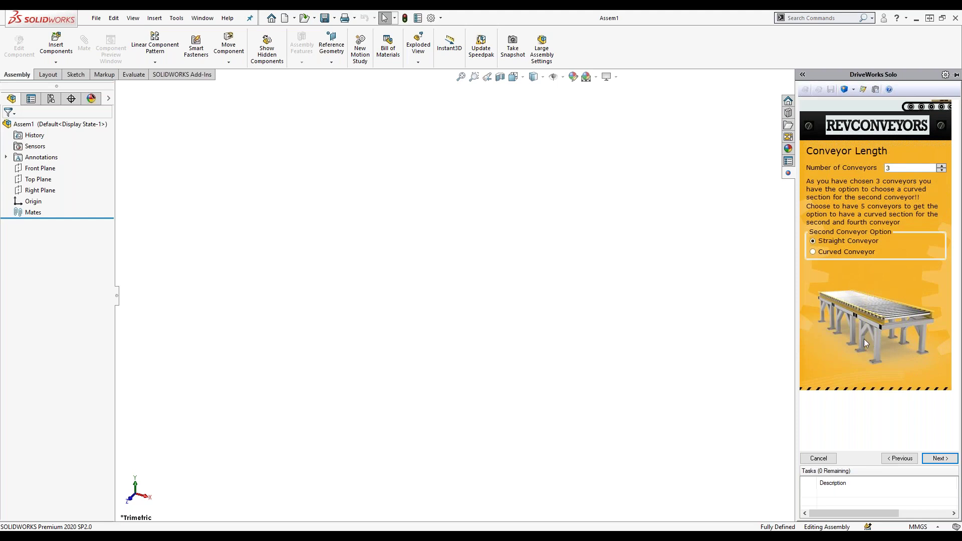
# Try 5 conveyors, settle back on 3, and make the second conveyor a Curved Conveyor.
pyautogui.click(942, 171)
pyautogui.click(942, 166)
pyautogui.click(942, 168)
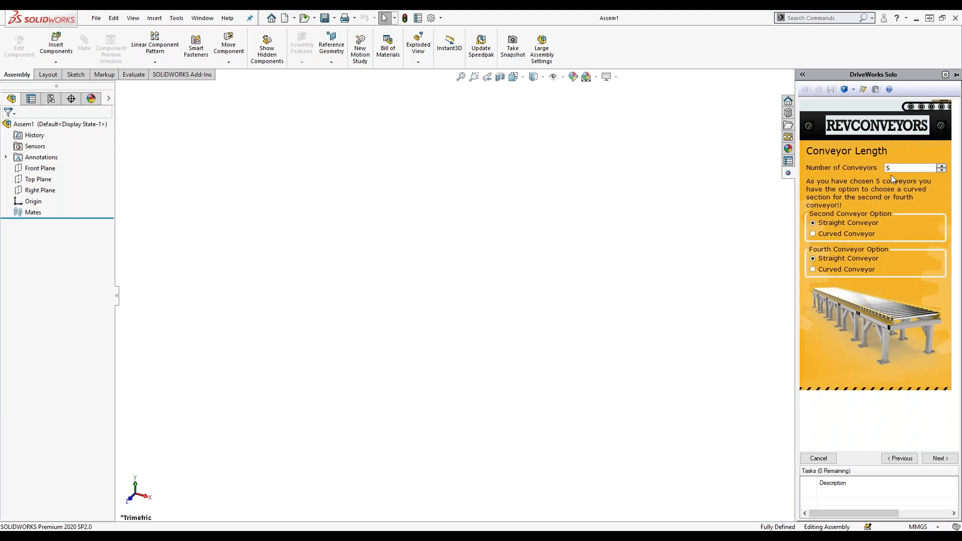
pyautogui.click(942, 171)
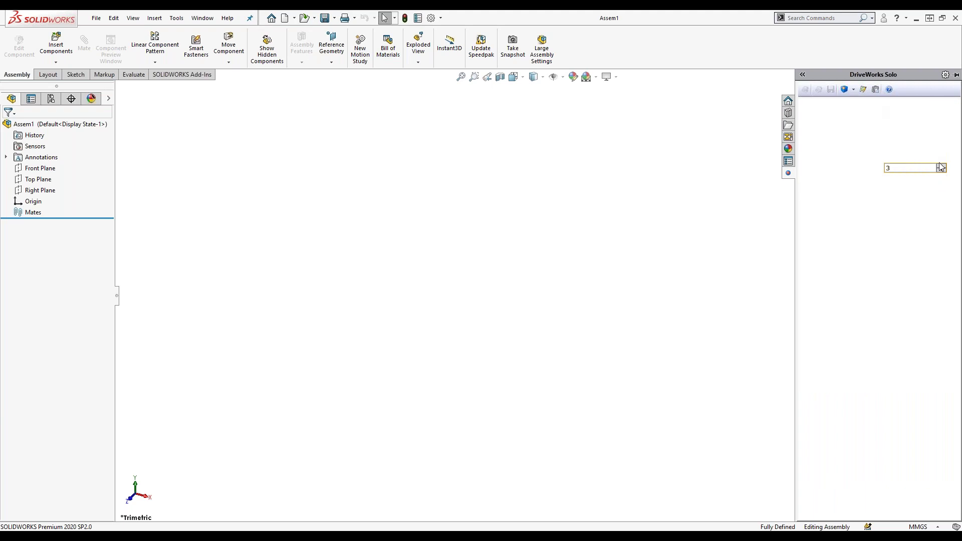
pyautogui.click(941, 166)
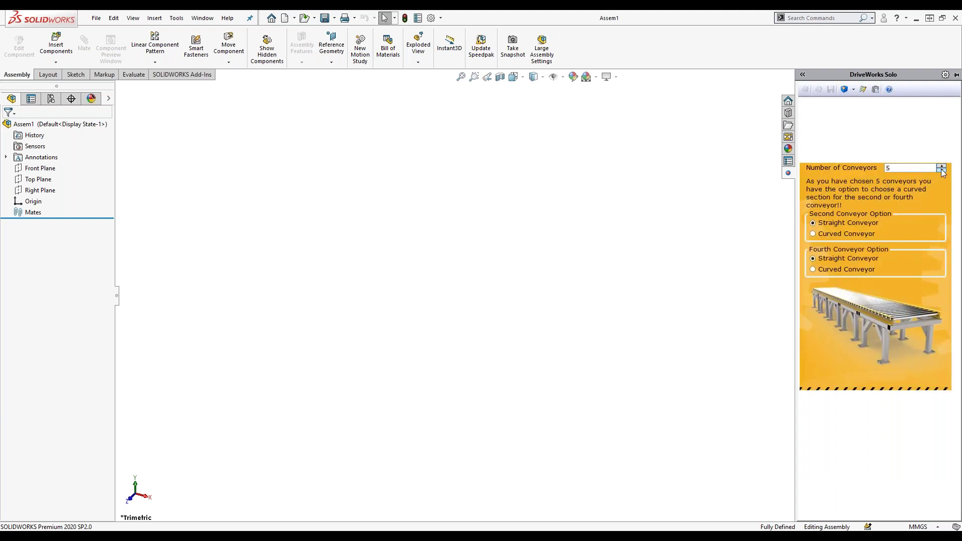
pyautogui.click(941, 170)
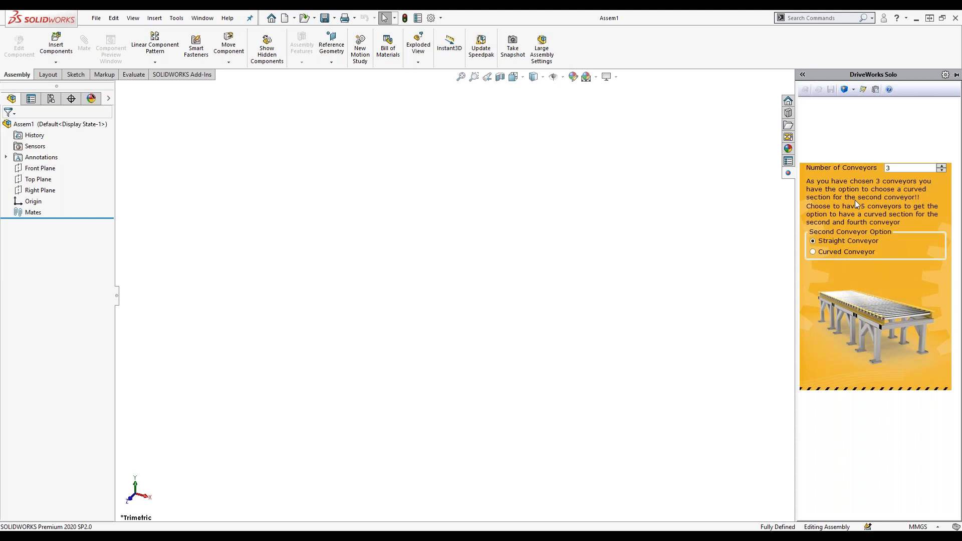
pyautogui.click(814, 252)
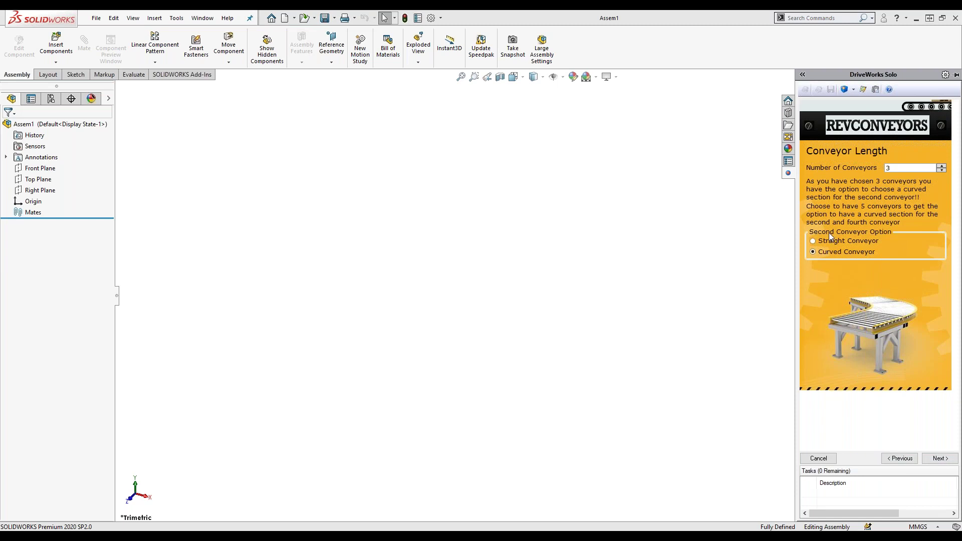
# Set the first conveyor section's length to 3000 and width to 400.
pyautogui.click(936, 459)
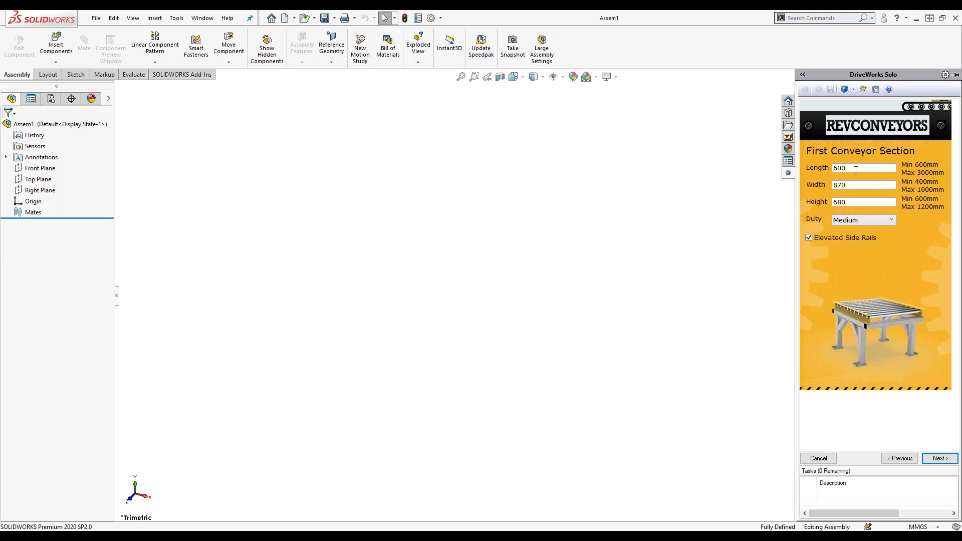
pyautogui.moveTo(847, 168); pyautogui.dragTo(833, 169)
pyautogui.write('3000')
pyautogui.press('Tab')
pyautogui.write('400')
# Enter height 2000, which caps at 1200, keep Medium duty, and continue to the second section.
pyautogui.moveTo(860, 201); pyautogui.dragTo(828, 202)
pyautogui.write('2000')
pyautogui.press('Tab')
pyautogui.click(892, 221)
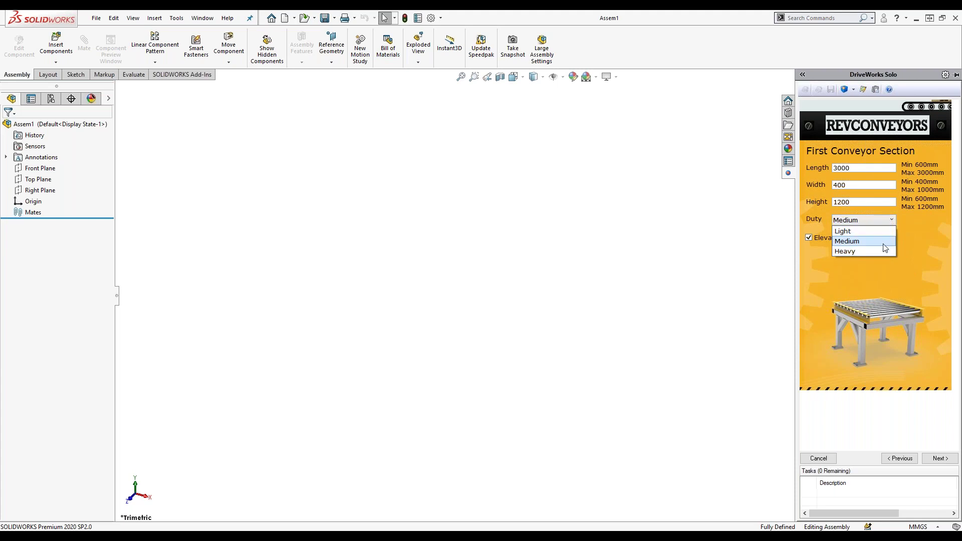
pyautogui.click(884, 244)
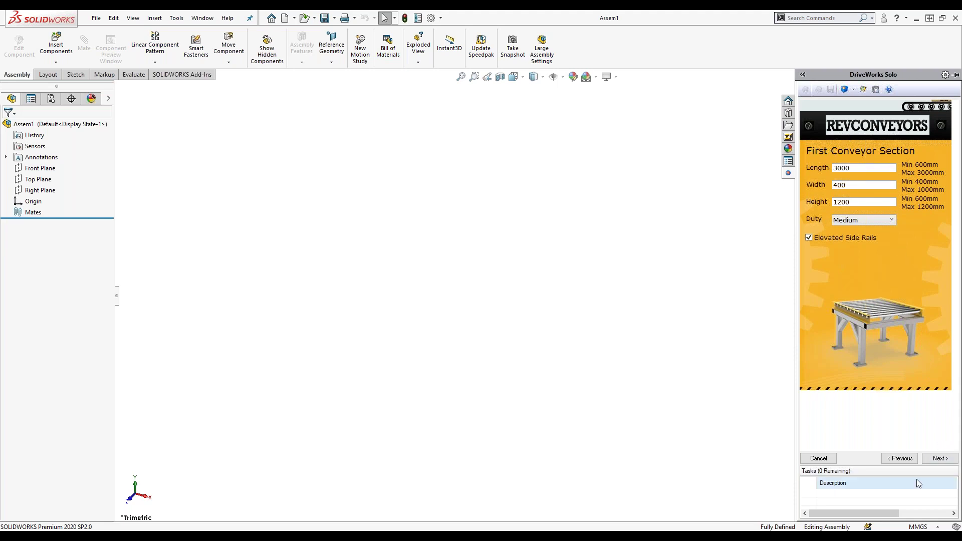
pyautogui.click(941, 458)
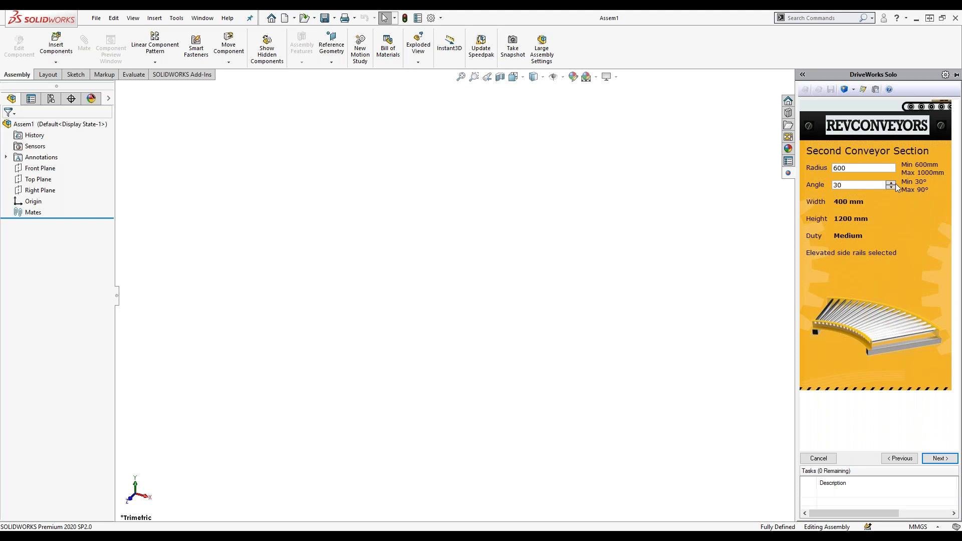
# Check the curved section's radius 600 and angle values, then continue to the third section.
pyautogui.moveTo(862, 171); pyautogui.dragTo(842, 169)
pyautogui.moveTo(848, 189); pyautogui.dragTo(828, 188)
pyautogui.click(933, 462)
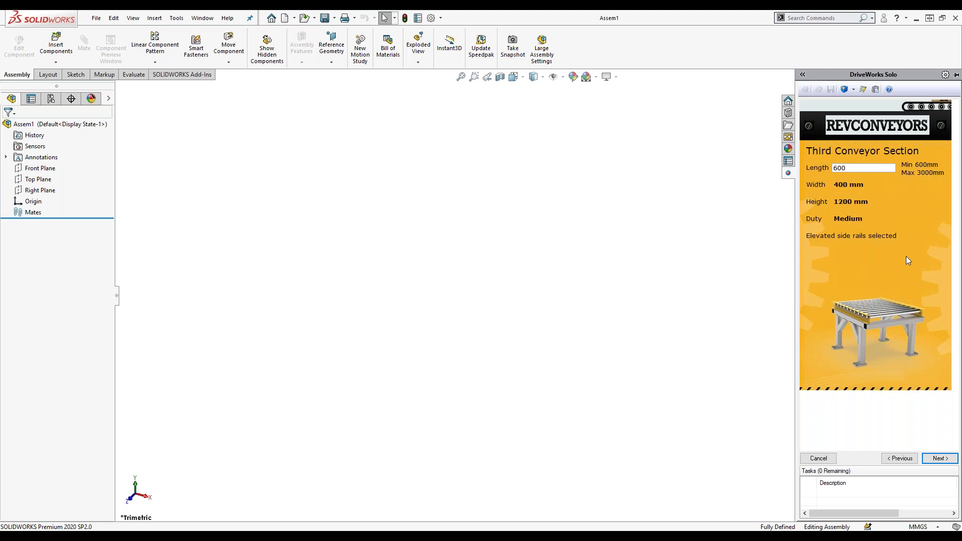
# Accept the third section's 600 length and continue to the File Naming page.
pyautogui.click(934, 463)
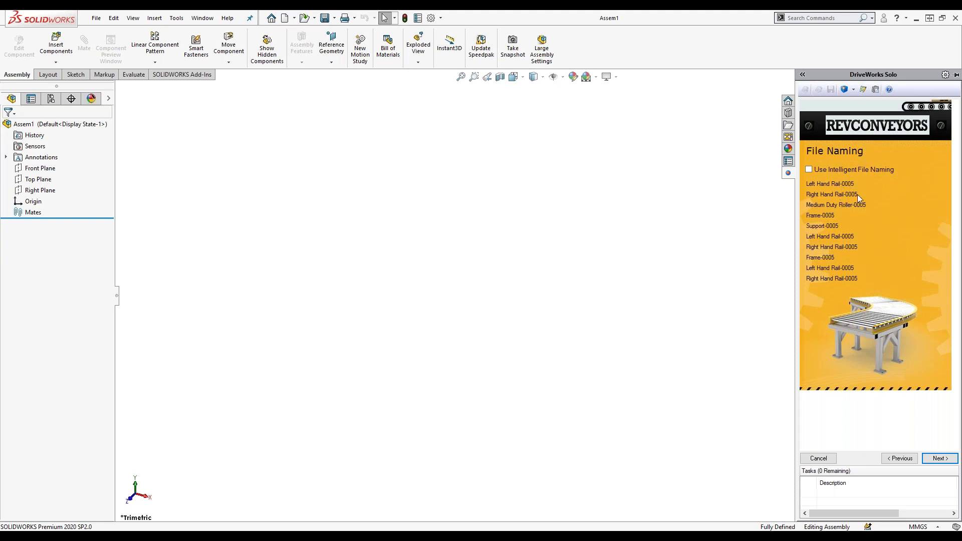
# Compare intelligent file names, leave them off with -0005 numbering, and continue to Demo Features.
pyautogui.click(809, 170)
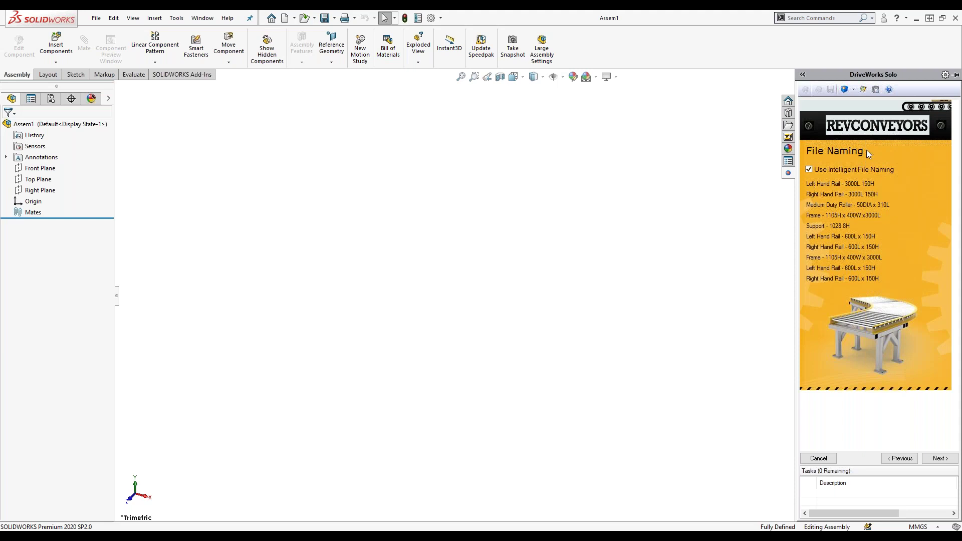
pyautogui.click(815, 170)
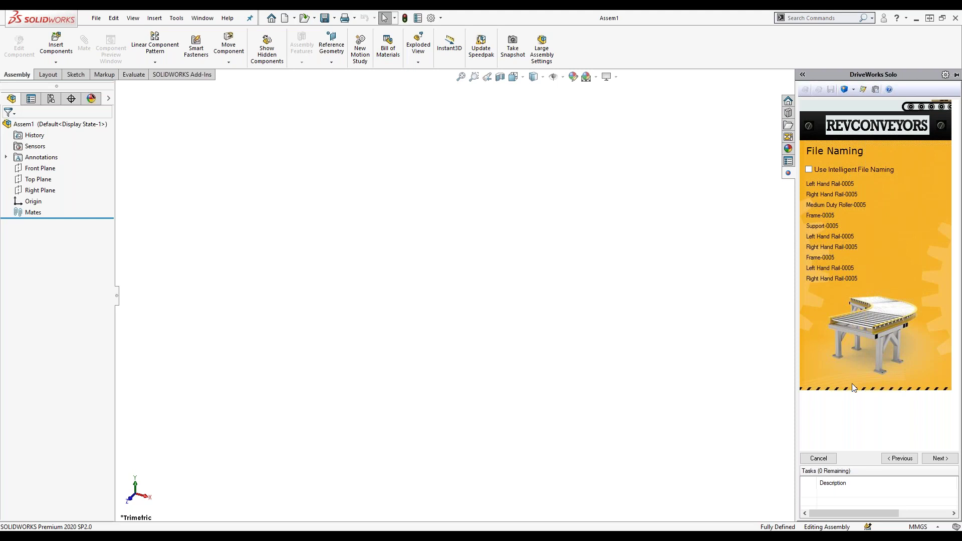
pyautogui.click(946, 459)
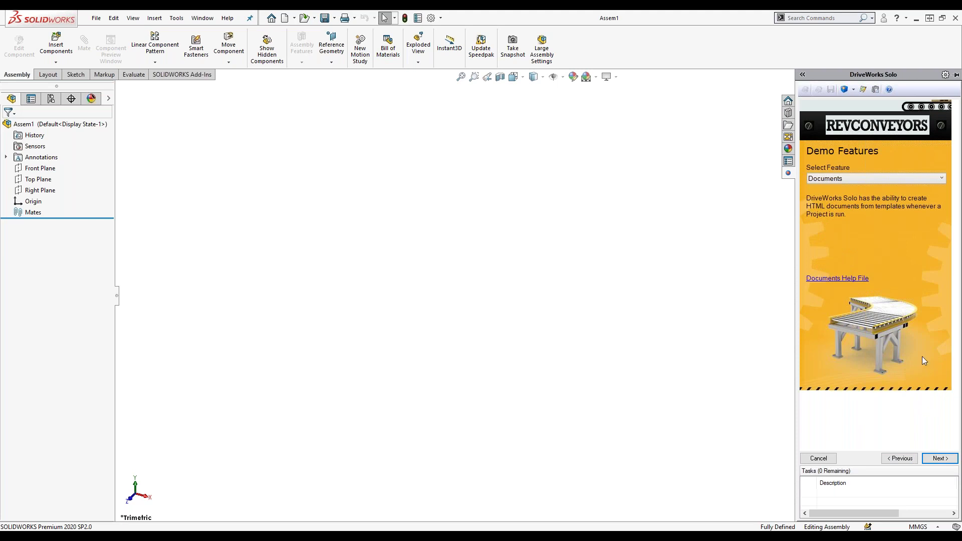
# Keep Documents as the demo feature and go past the Summary to the Finish Models dialog.
pyautogui.click(852, 179)
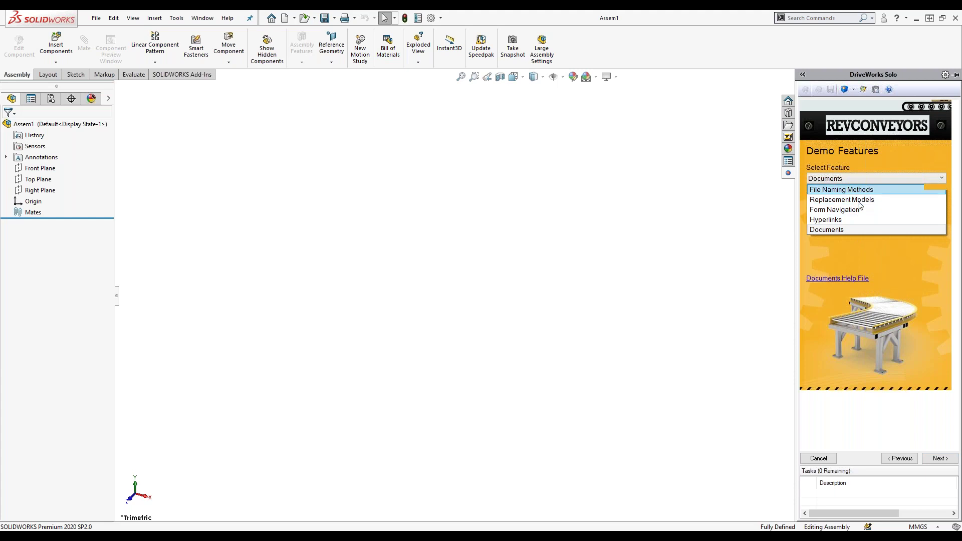
pyautogui.click(917, 411)
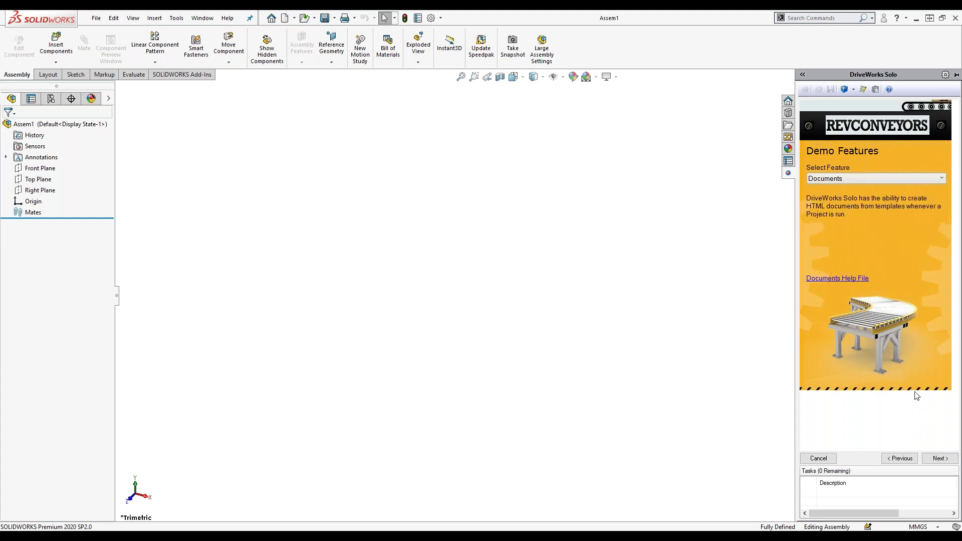
pyautogui.click(941, 459)
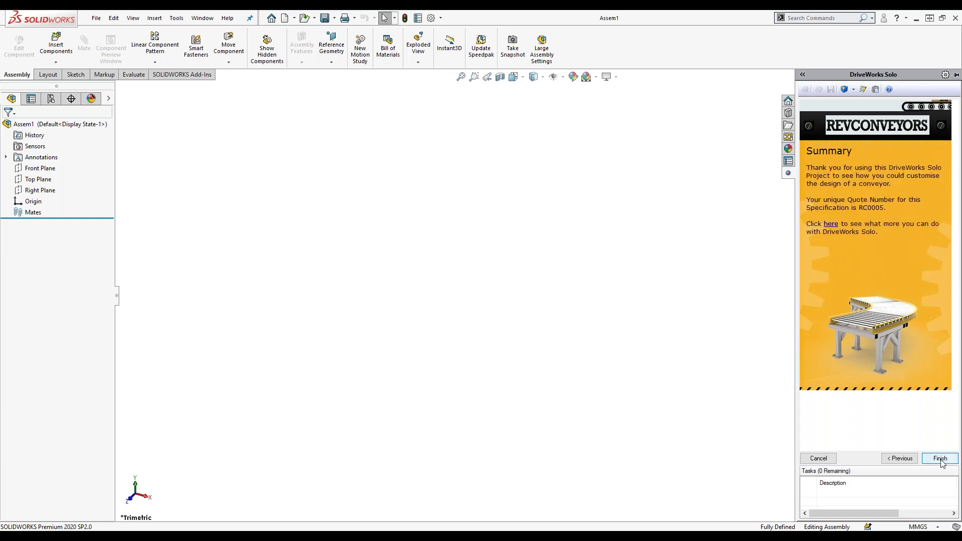
pyautogui.click(940, 459)
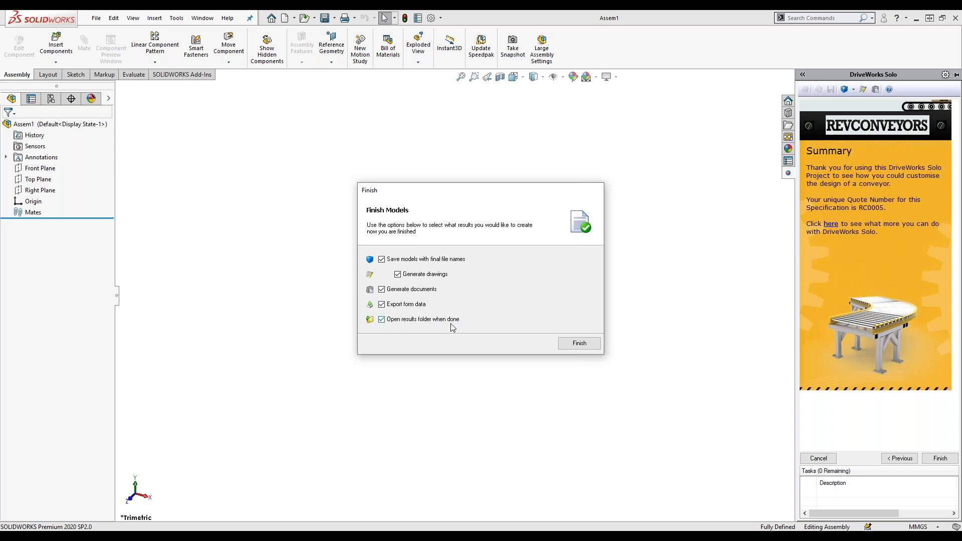
# Generate the CONVEYOR LINE 0005 assembly, drawing and documents, and bring its results folder into view.
pyautogui.click(567, 346)
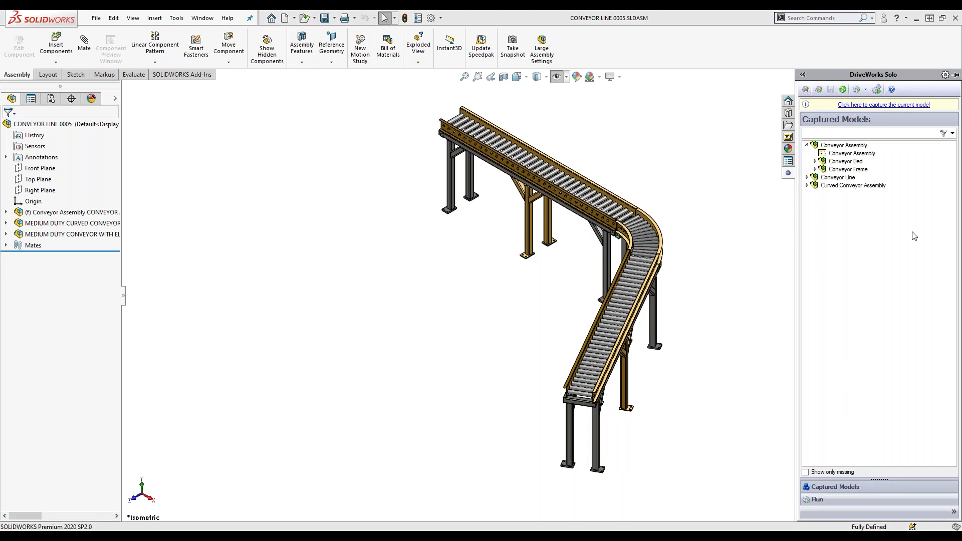
pyautogui.moveTo(961, 55); pyautogui.dragTo(571, 93)
# Open Quote - RC0005.html from Documents > Quote Document in Firefox, showing the 6,499.13 total.
pyautogui.click(476, 302)
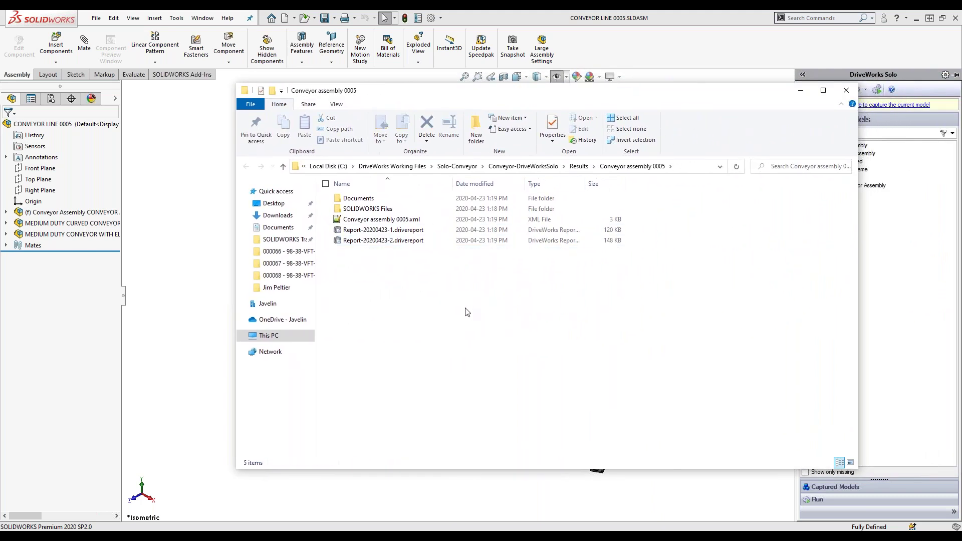
pyautogui.doubleClick(355, 199)
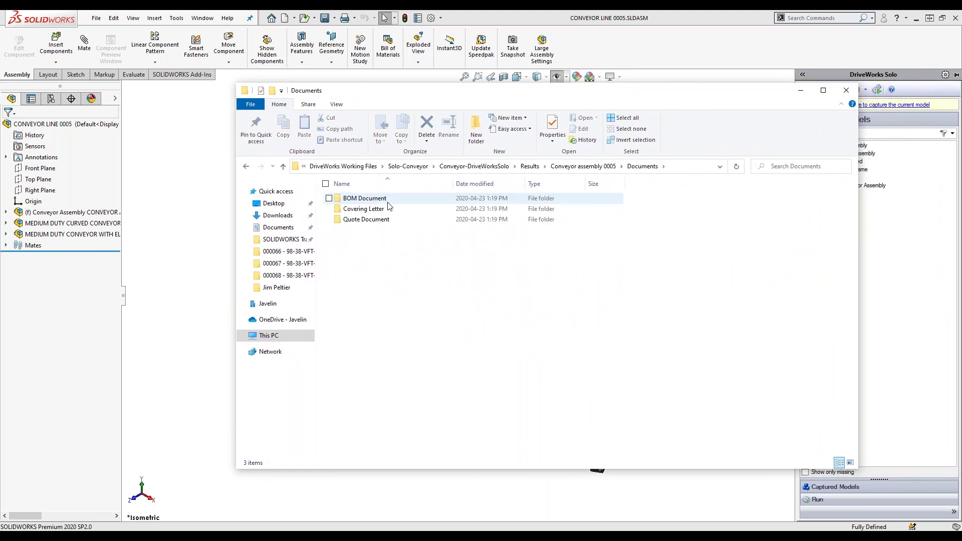
pyautogui.doubleClick(387, 220)
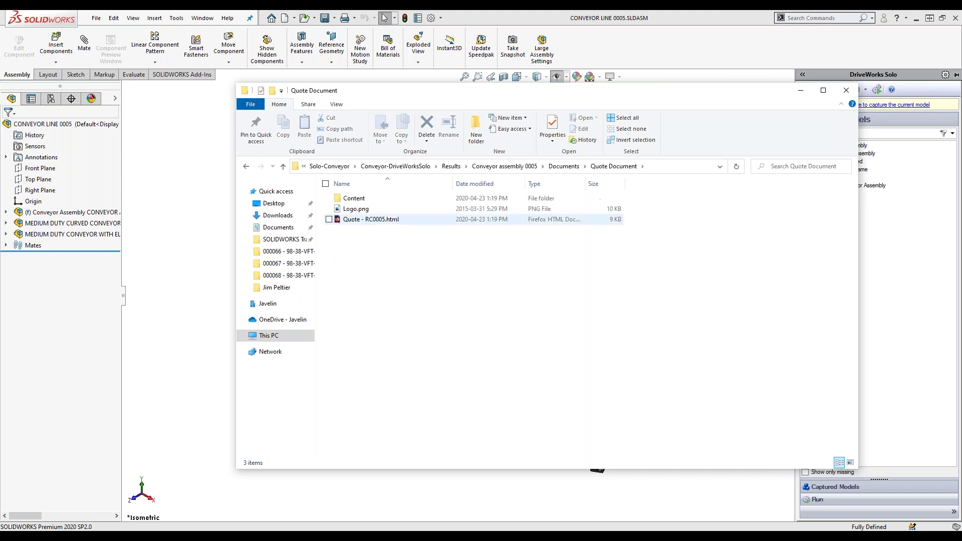
pyautogui.doubleClick(361, 221)
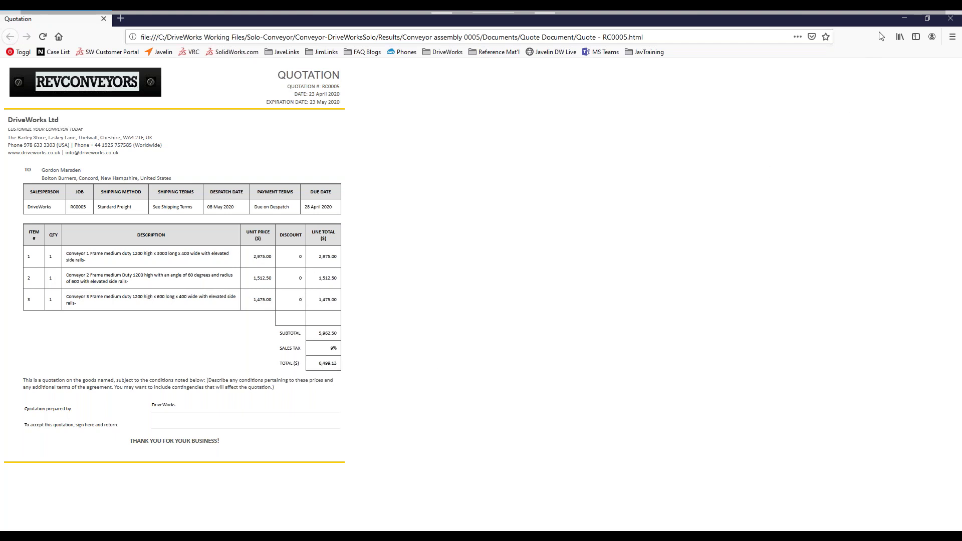
# Close the Firefox window showing the RC0005 quotation.
pyautogui.click(951, 18)
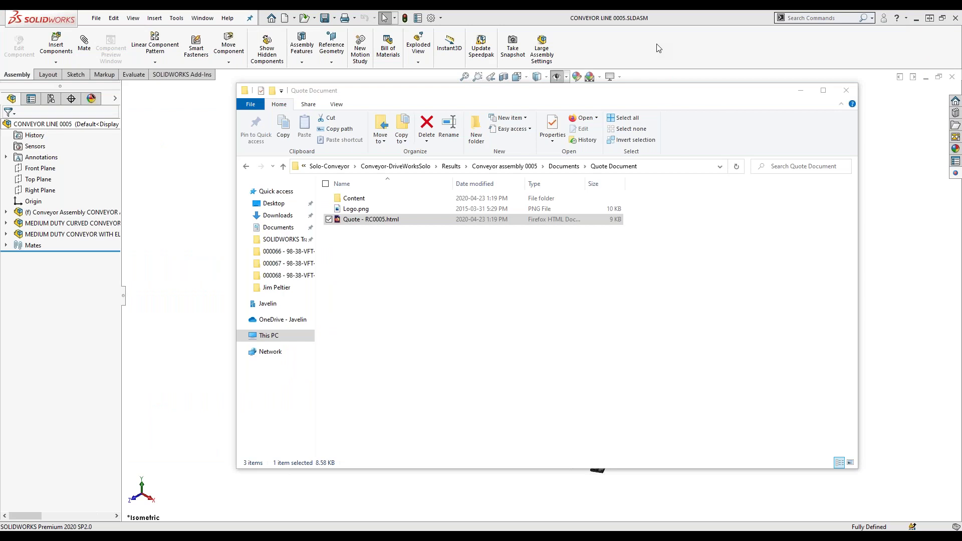
# Go from Conveyor assembly 0005 to SOLIDWORKS Files > Drawings and open the medium duty curved conveyor drawing.
pyautogui.click(490, 303)
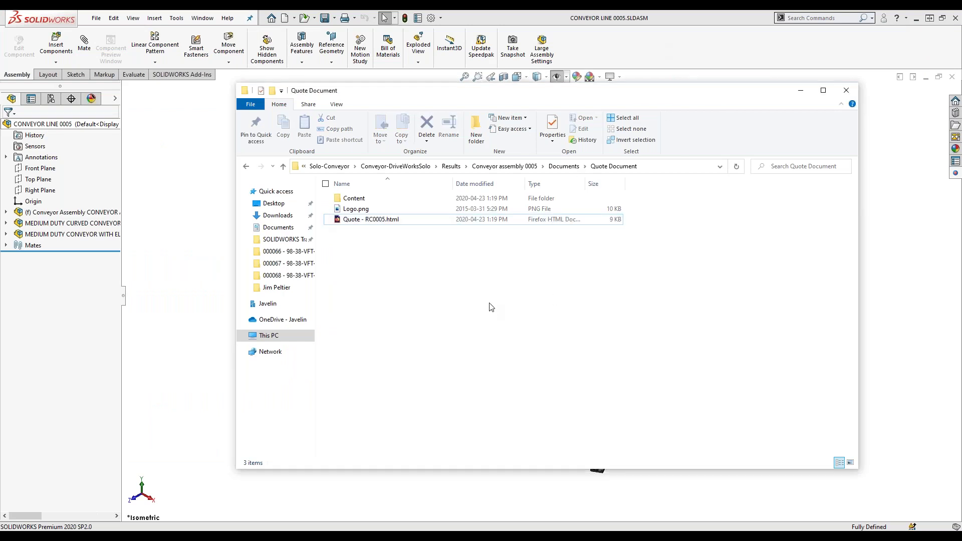
pyautogui.click(524, 167)
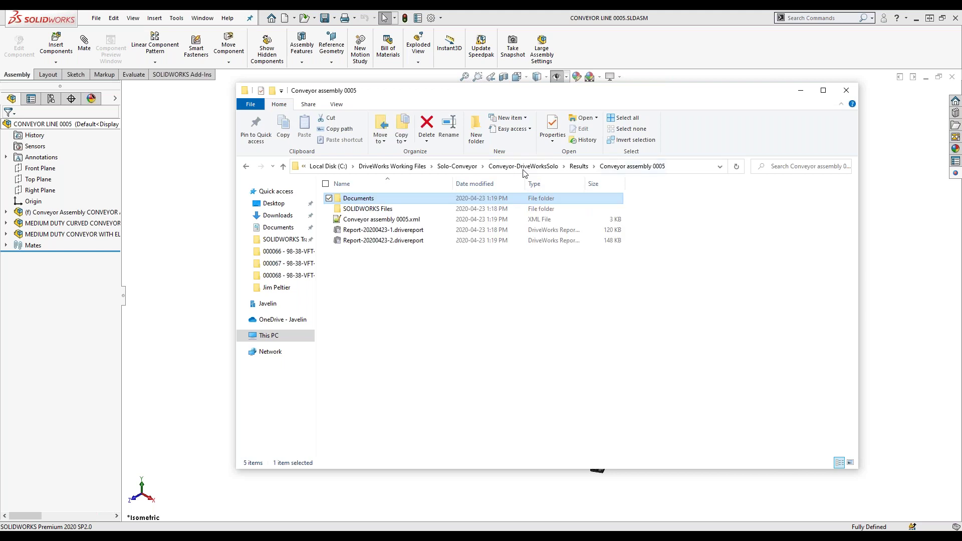
pyautogui.doubleClick(392, 209)
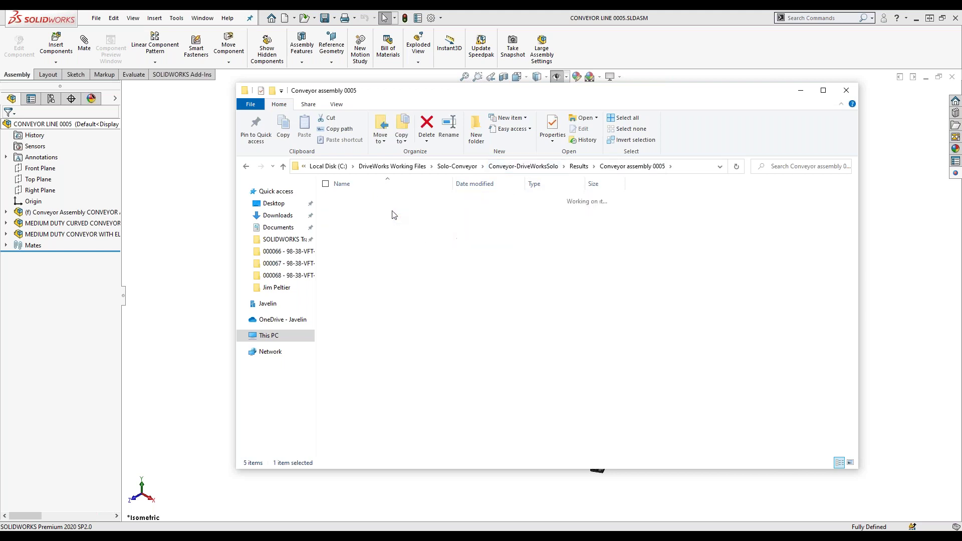
pyautogui.doubleClick(355, 199)
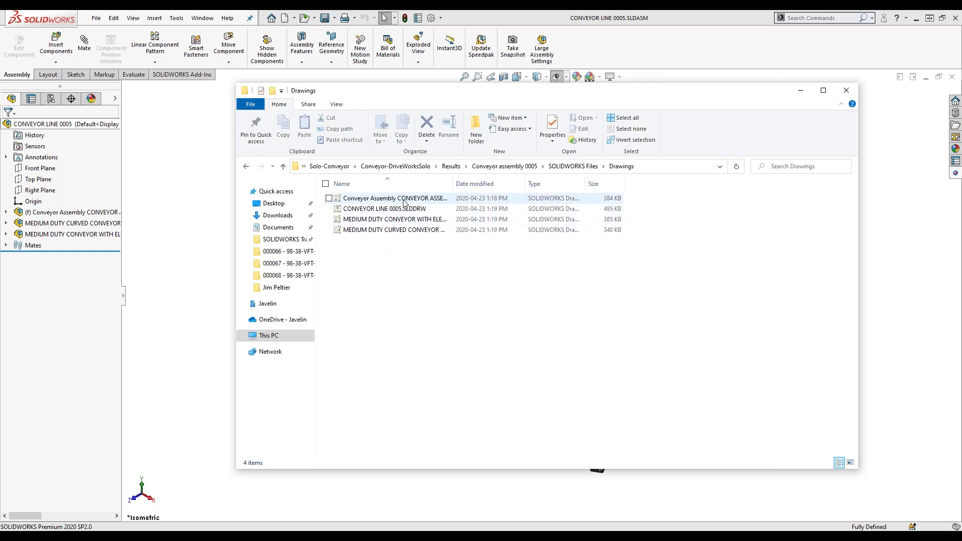
pyautogui.hotkey('alt', 'Tab')
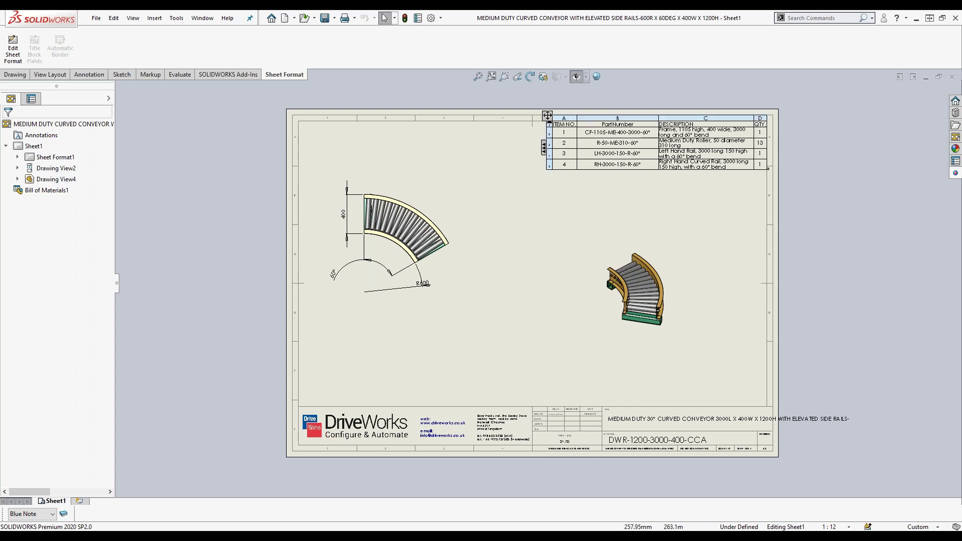
pyautogui.click(712, 246)
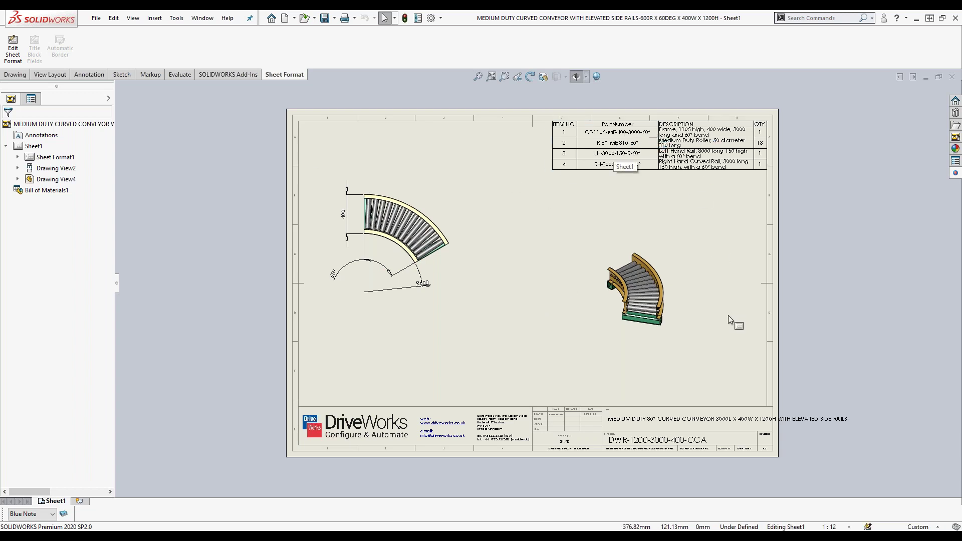
pyautogui.click(719, 141)
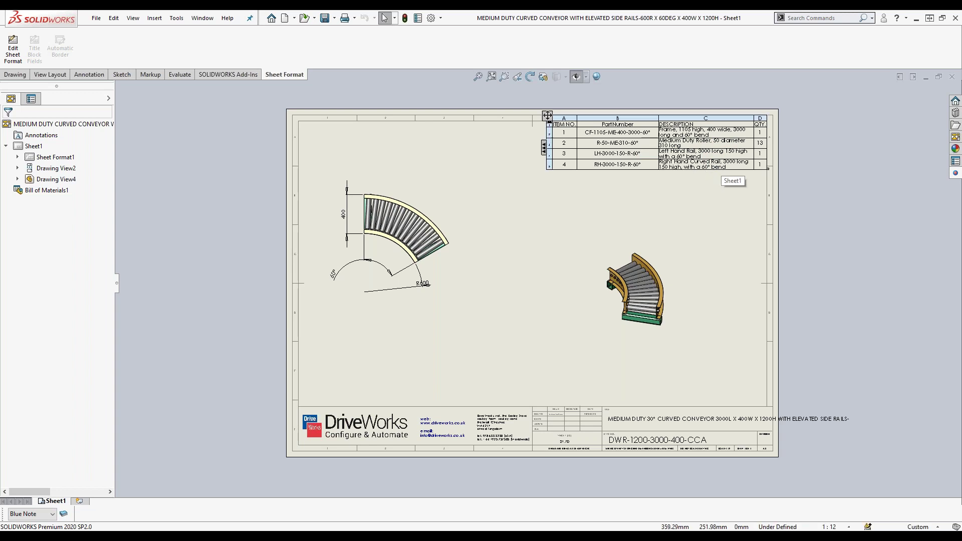
pyautogui.scroll(-10, 750, 118)
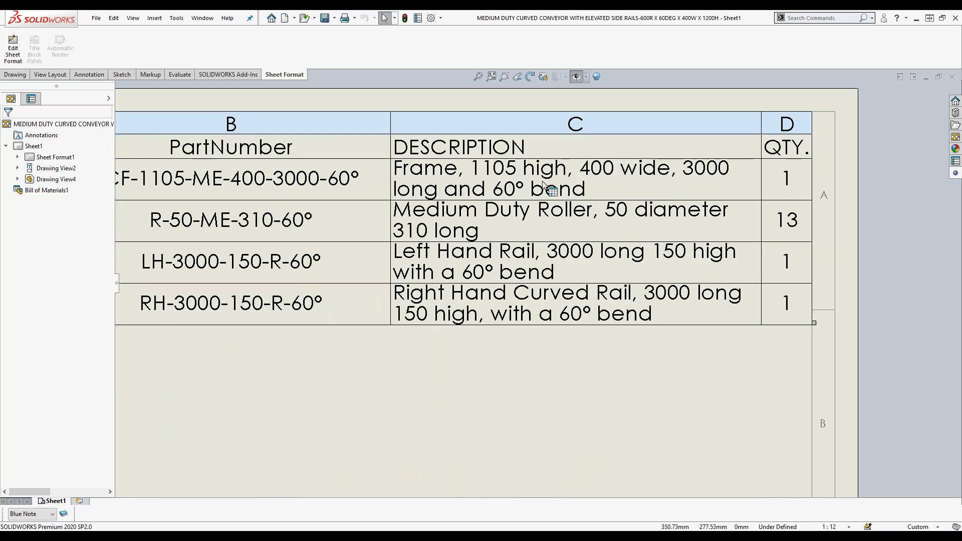
pyautogui.click(549, 453)
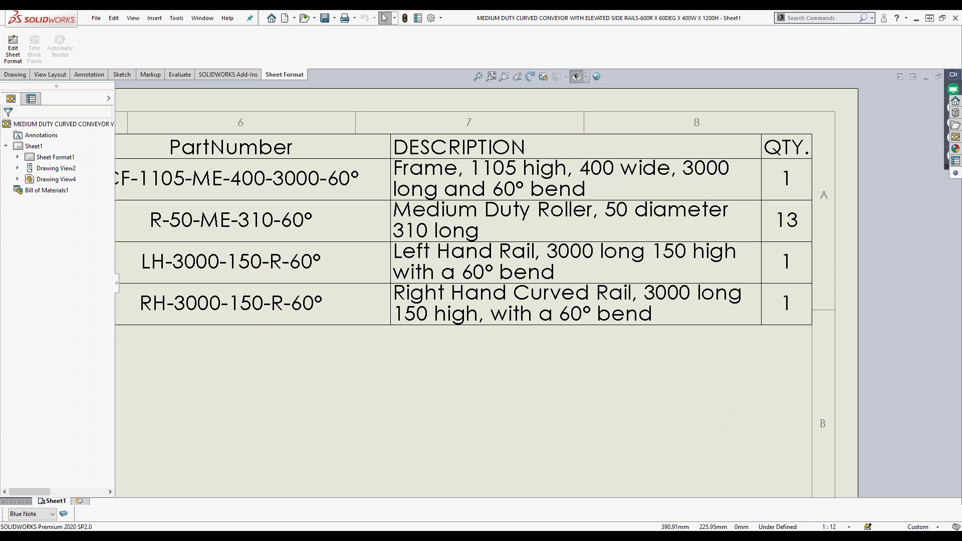
pyautogui.press('f')
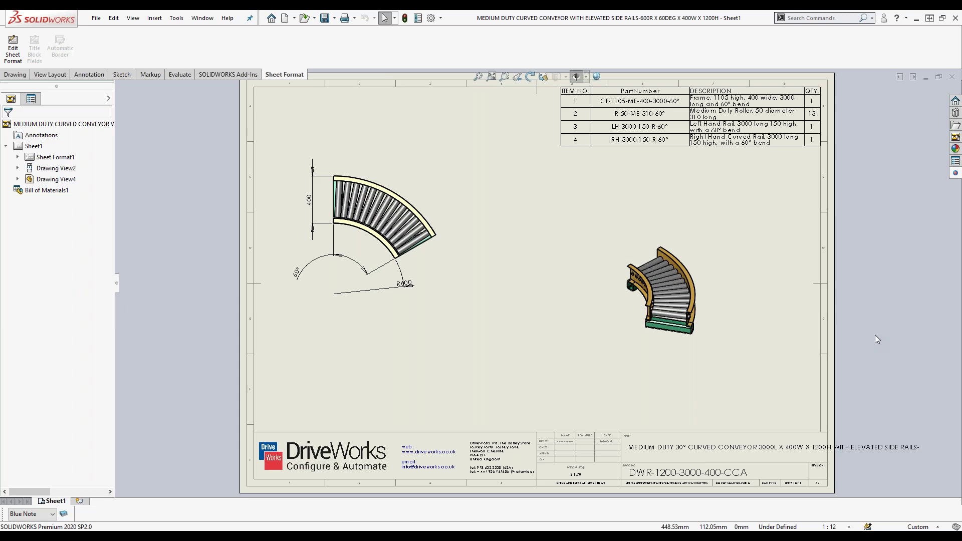
# Move the R600 radius dimension text further left on the curved conveyor view.
pyautogui.scroll(-5, 493, 263)
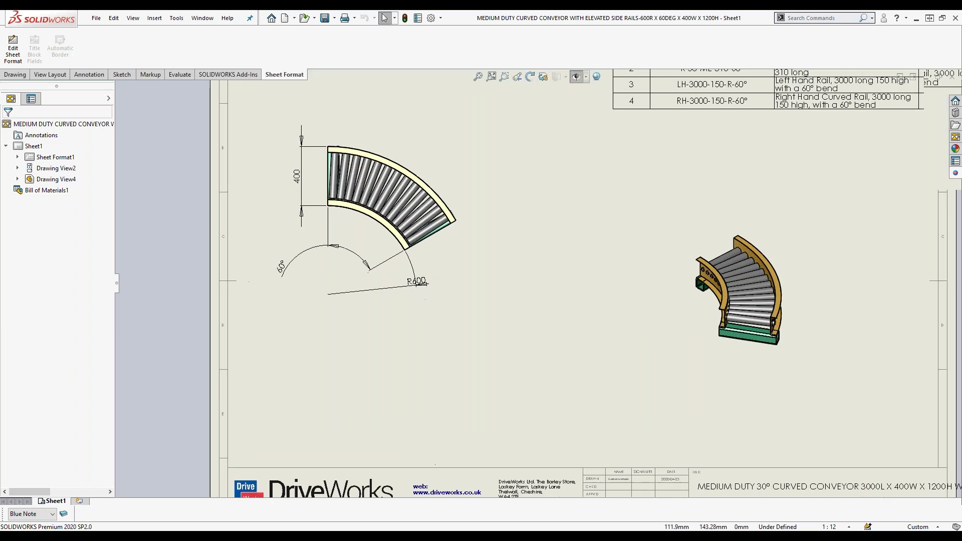
pyautogui.moveTo(494, 263); pyautogui.dragTo(561, 259)
pyautogui.click(630, 317)
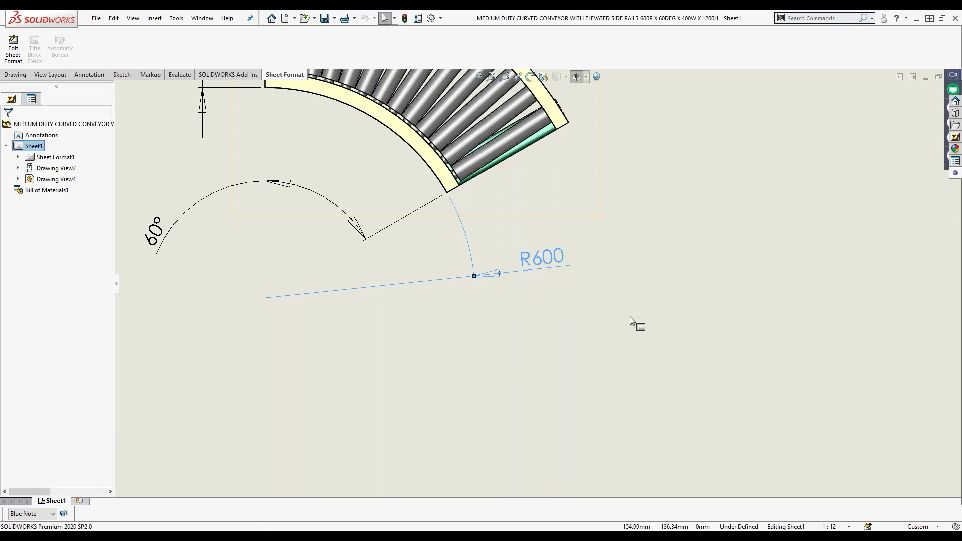
pyautogui.press('f')
pyautogui.scroll(-3, 908, 441)
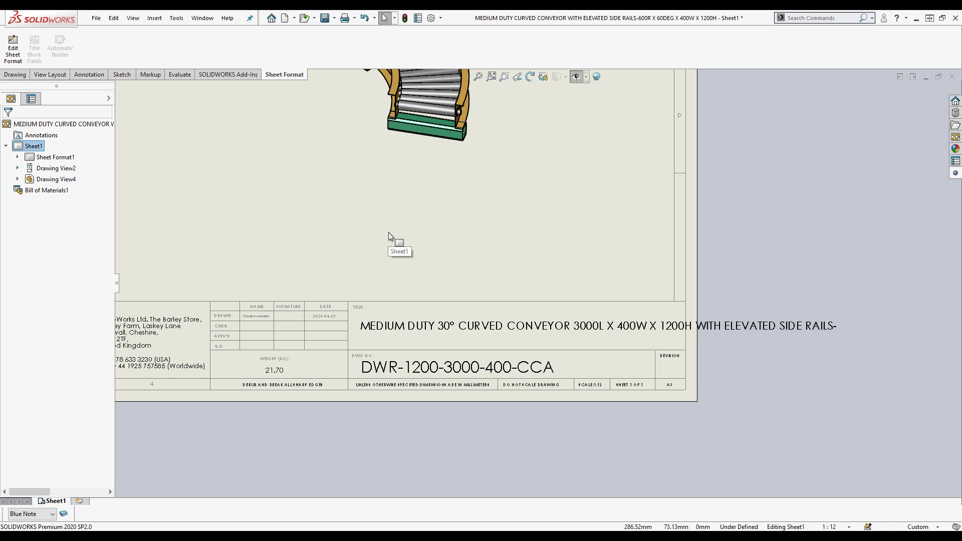
pyautogui.scroll(3, 389, 233)
pyautogui.moveTo(608, 301); pyautogui.dragTo(709, 348, button='middle')
pyautogui.moveTo(415, 193); pyautogui.dragTo(439, 187)
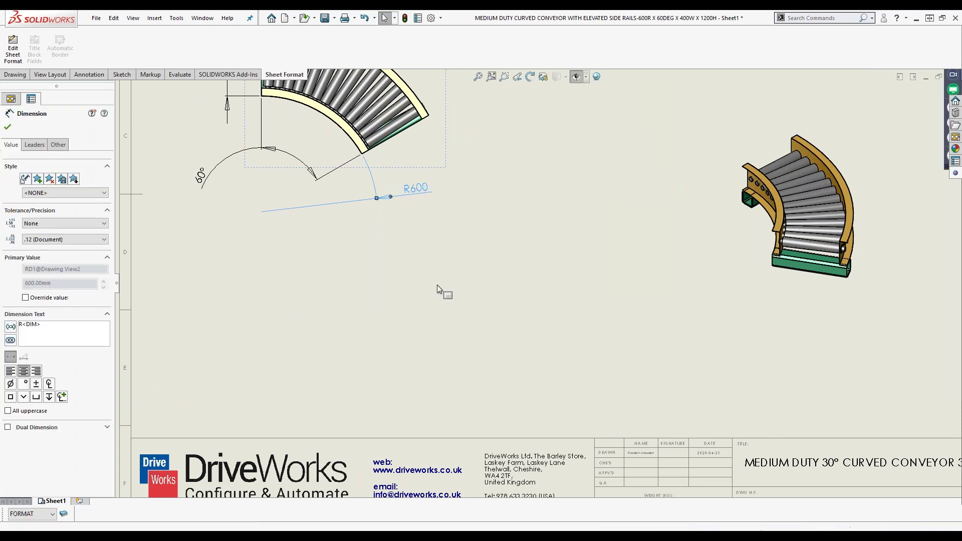
pyautogui.click(439, 287)
pyautogui.press('f')
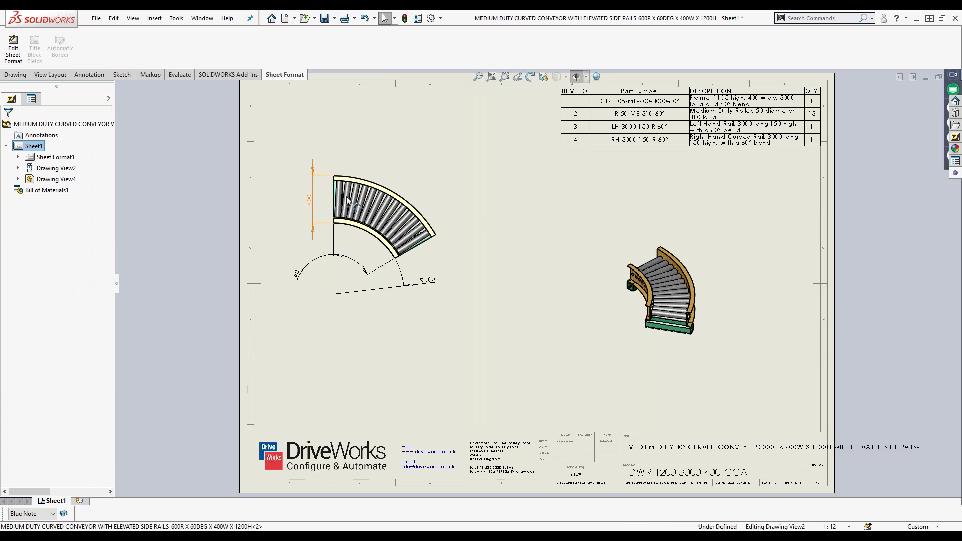
# Try the 400 dimension over the conveyor, then place it back to the conveyor's left.
pyautogui.moveTo(348, 201); pyautogui.dragTo(401, 200)
pyautogui.click(483, 302)
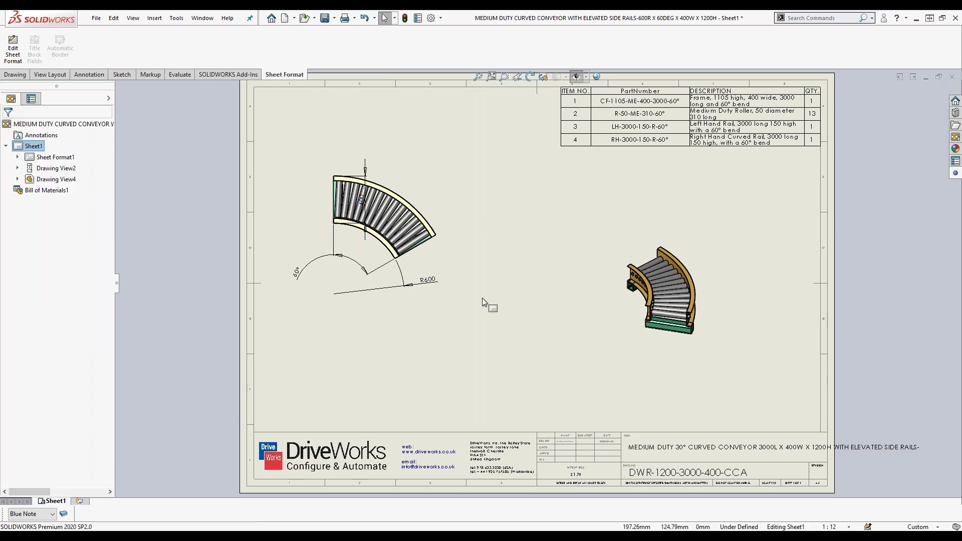
pyautogui.moveTo(361, 194); pyautogui.dragTo(319, 199)
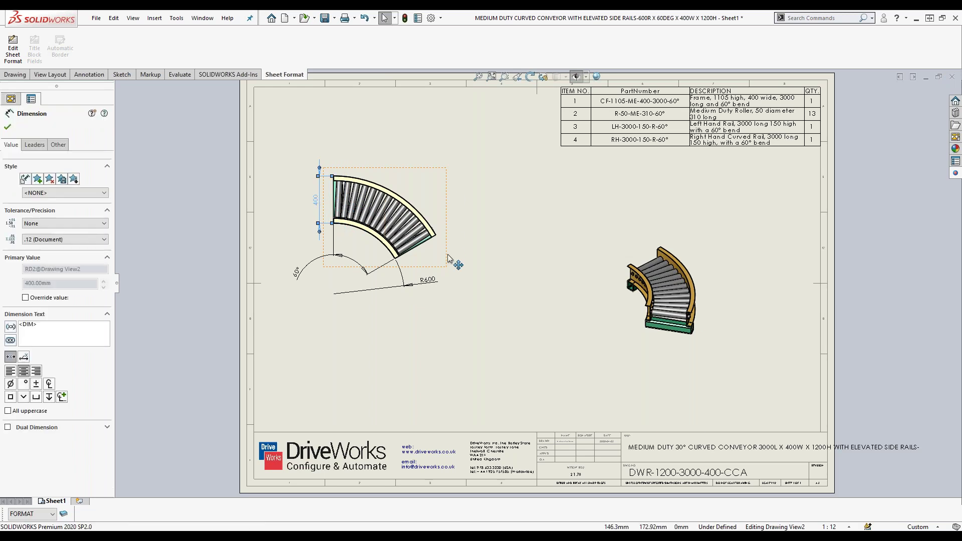
pyautogui.click(499, 360)
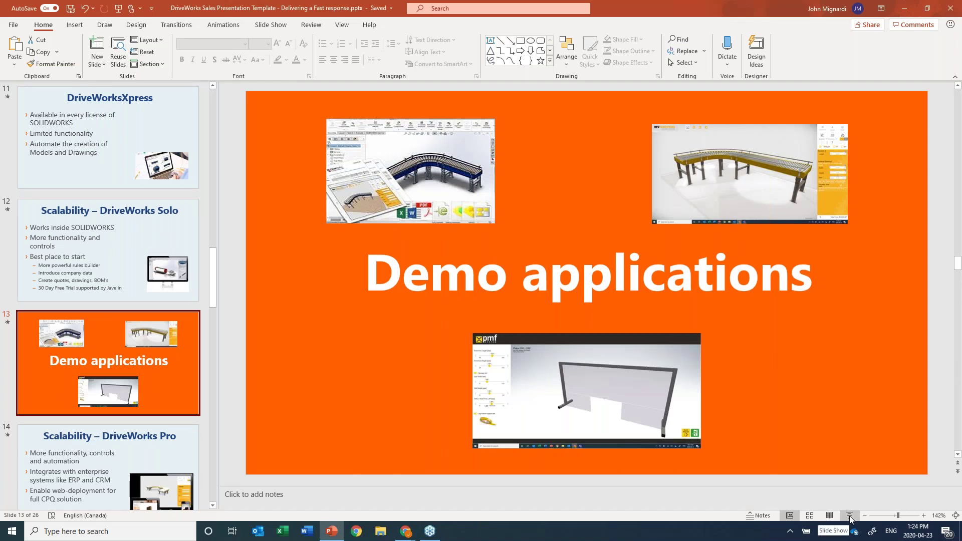
# Present the deck from Demo applications through the Scalability slide, then end the slideshow.
pyautogui.click(850, 516)
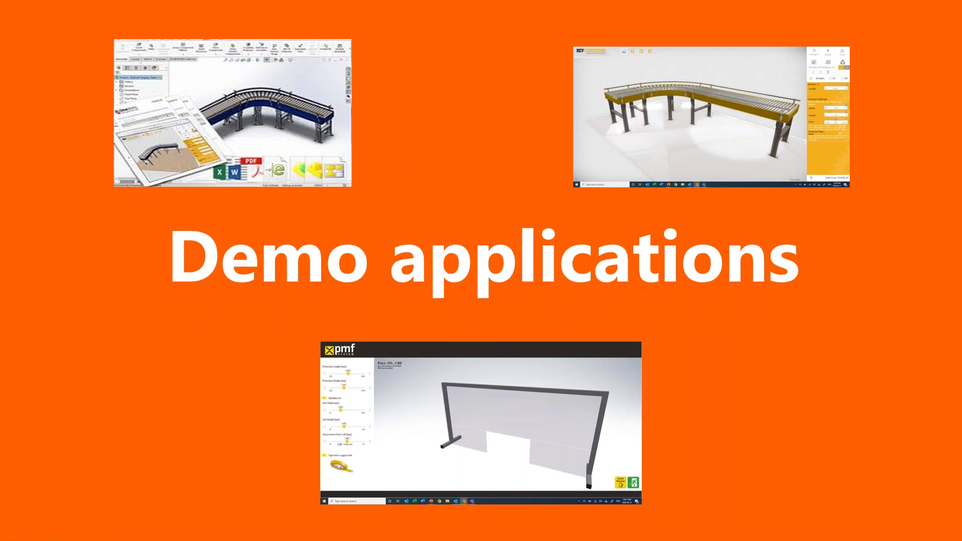
pyautogui.press('Right')
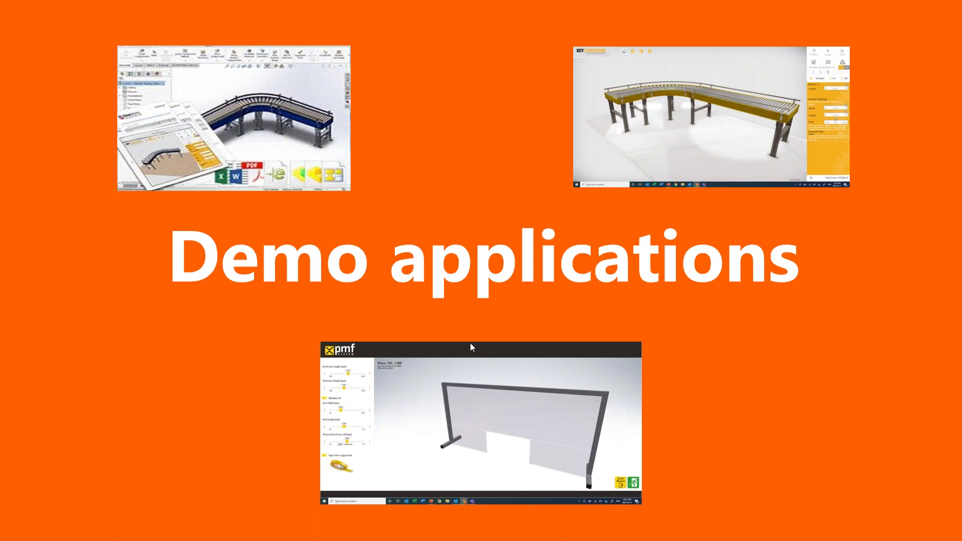
pyautogui.rightClick(806, 373)
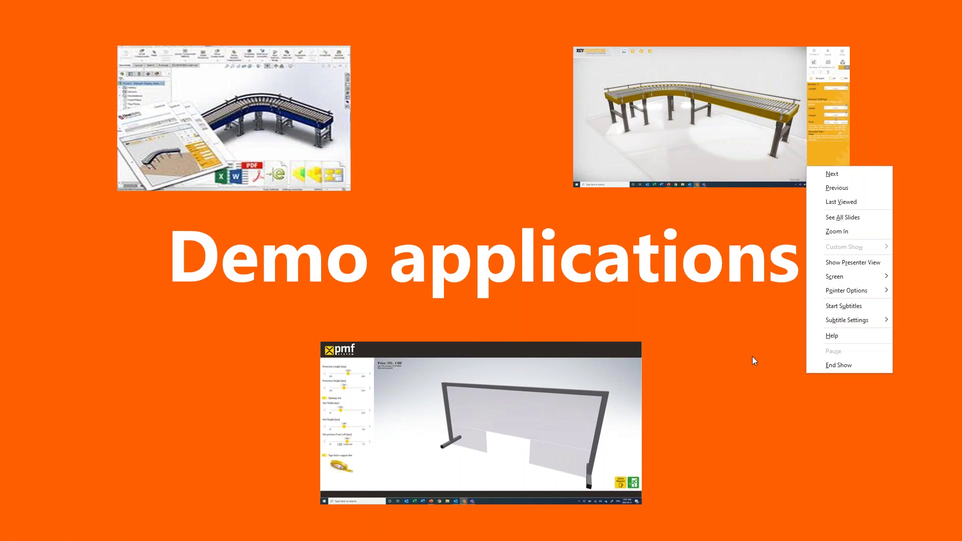
pyautogui.press('Escape')
pyautogui.press('Escape')
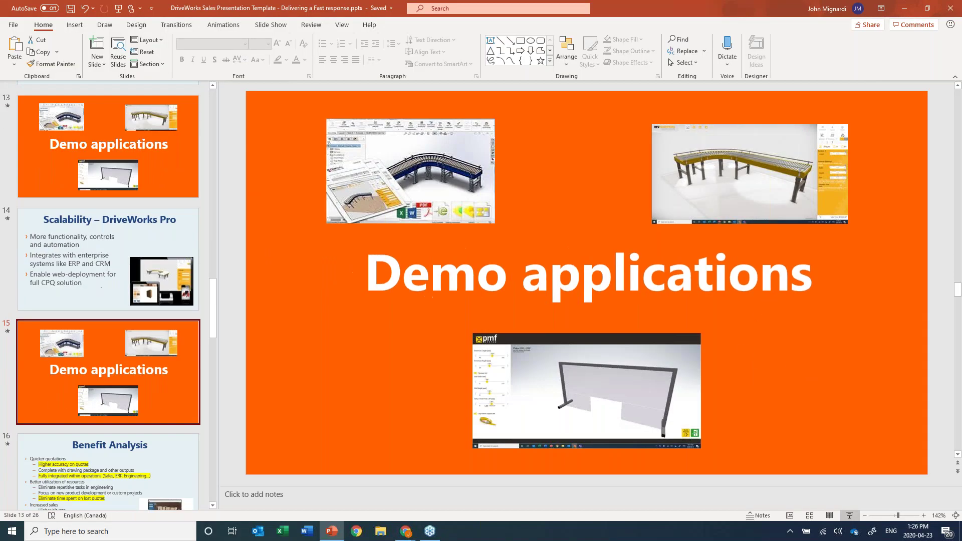
pyautogui.moveTo(406, 531)
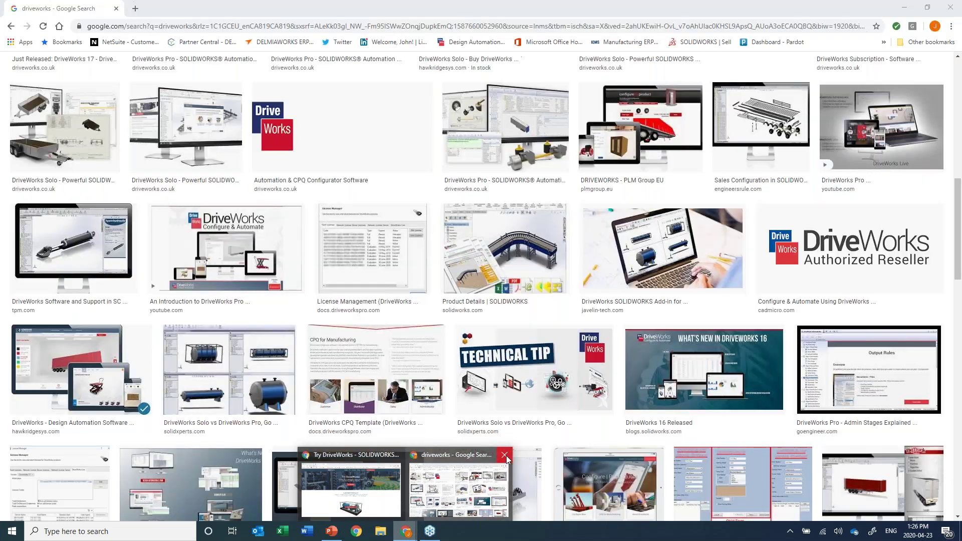
# Close the Google Search window and launch the embedded powerpack configurator, reloading until it loads.
pyautogui.click(505, 455)
pyautogui.click(406, 494)
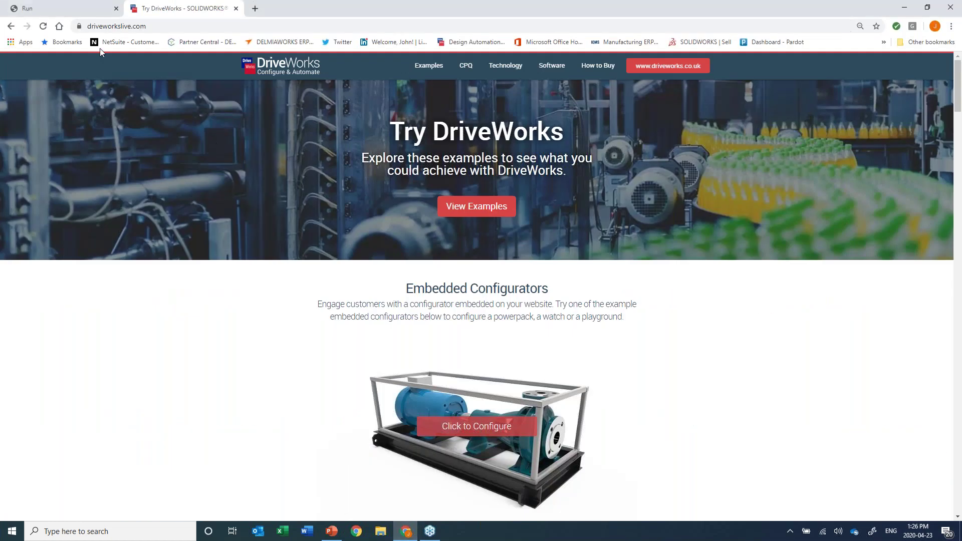
pyautogui.scroll(-2, 276, 330)
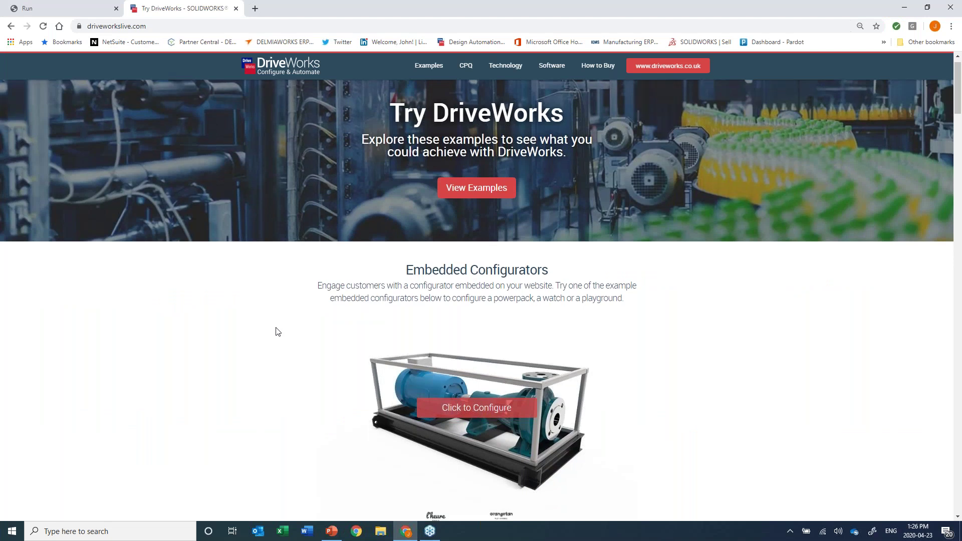
pyautogui.scroll(2, 268, 328)
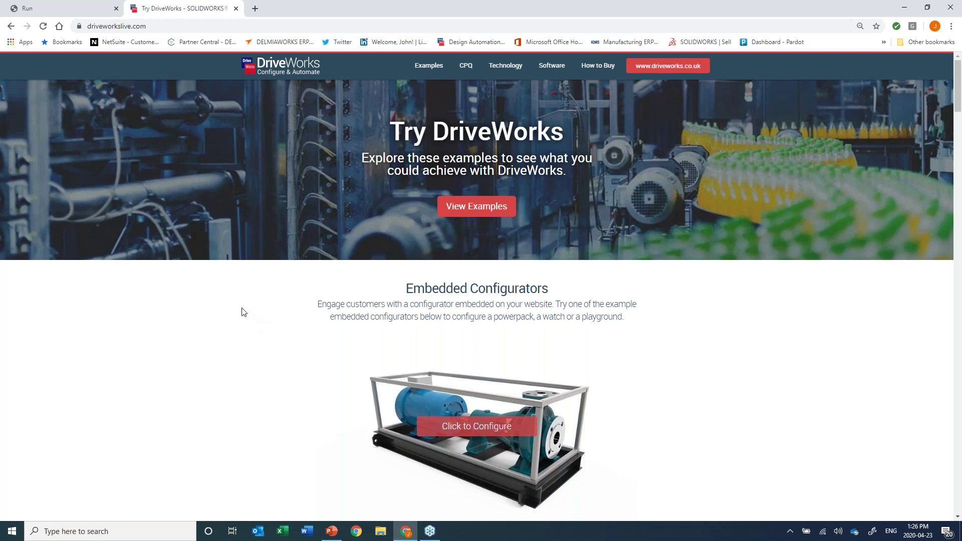
pyautogui.scroll(-3, 233, 311)
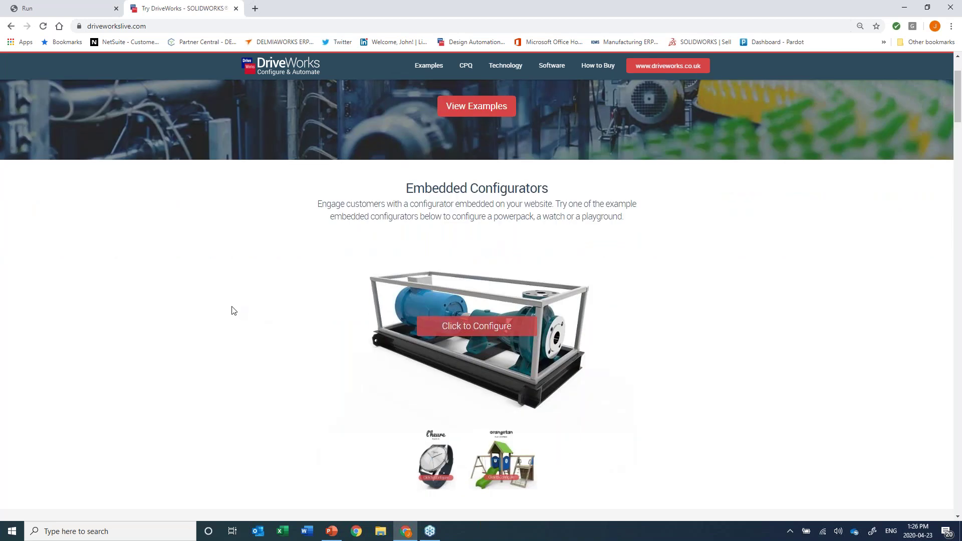
pyautogui.click(463, 274)
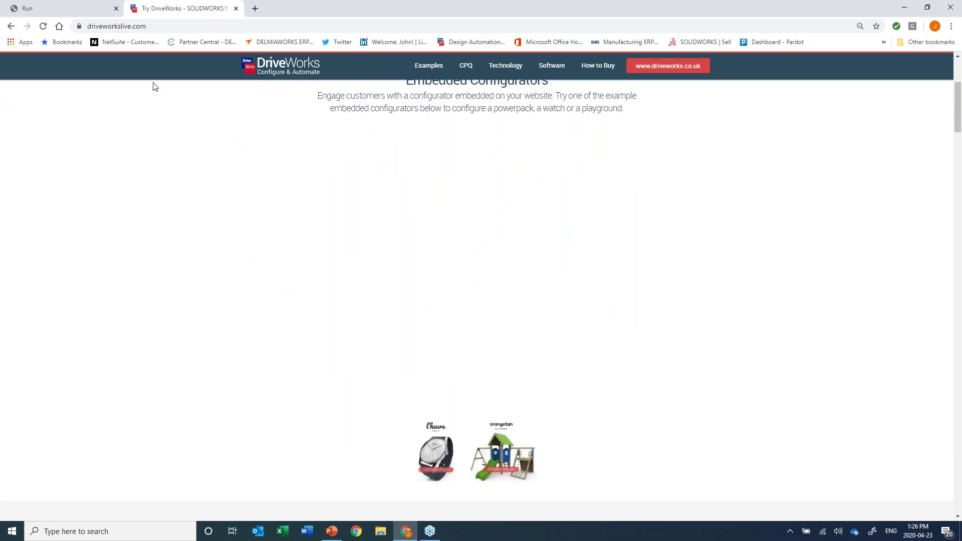
pyautogui.click(43, 26)
pyautogui.scroll(-2, 362, 287)
pyautogui.scroll(2, 363, 290)
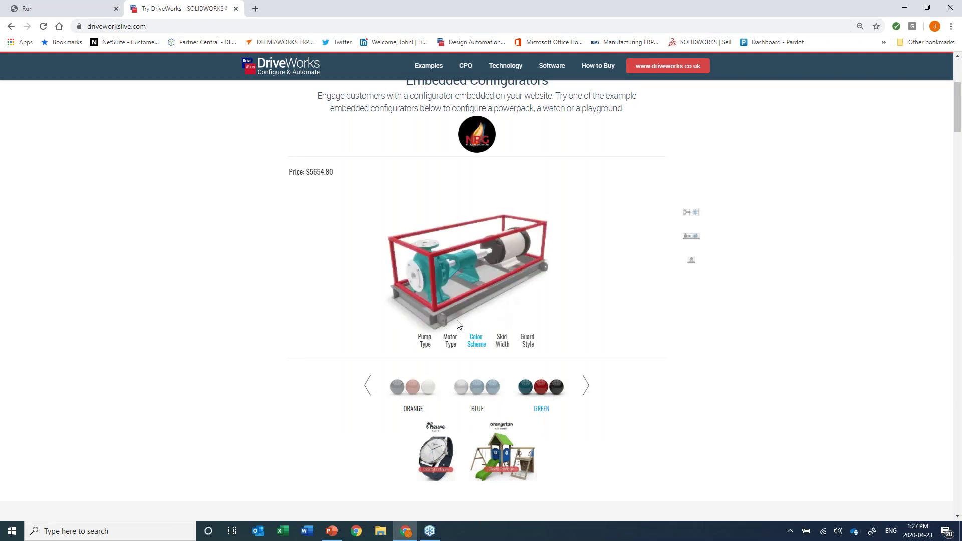
# Set the powerpack Pump Type to ROPER 1F10.
pyautogui.moveTo(455, 321)
pyautogui.mouseDown()
pyautogui.moveTo(498, 323)
pyautogui.moveTo(468, 313)
pyautogui.mouseUp()
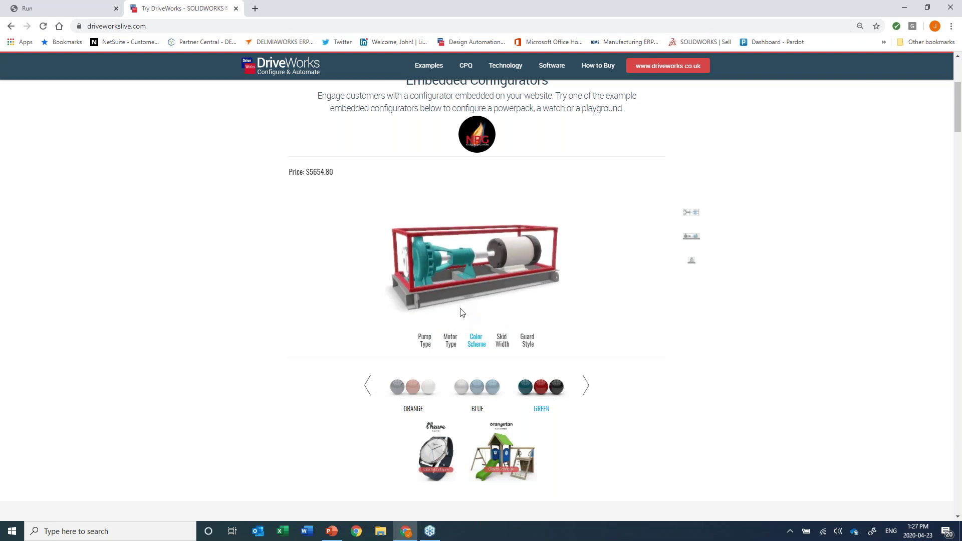
pyautogui.click(425, 339)
pyautogui.moveTo(497, 307); pyautogui.dragTo(463, 309)
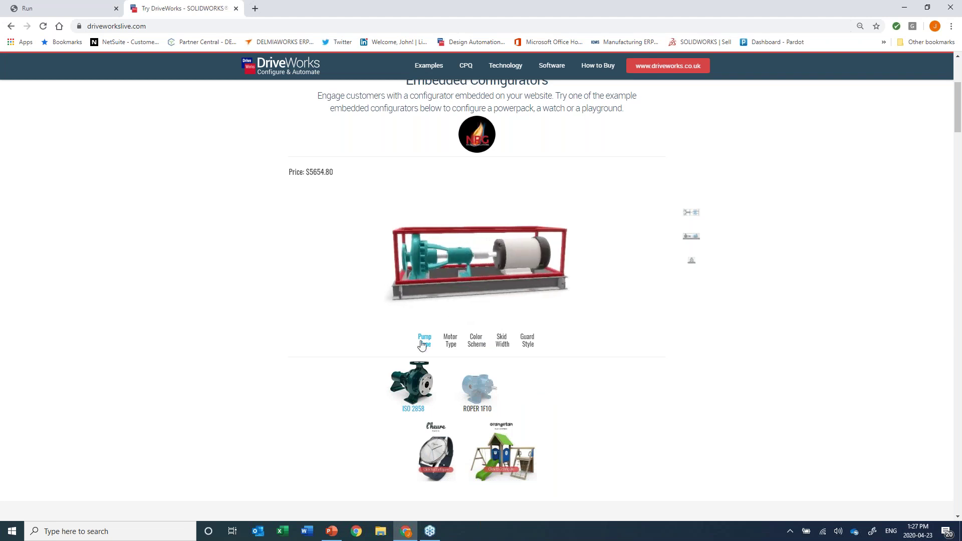
pyautogui.click(474, 389)
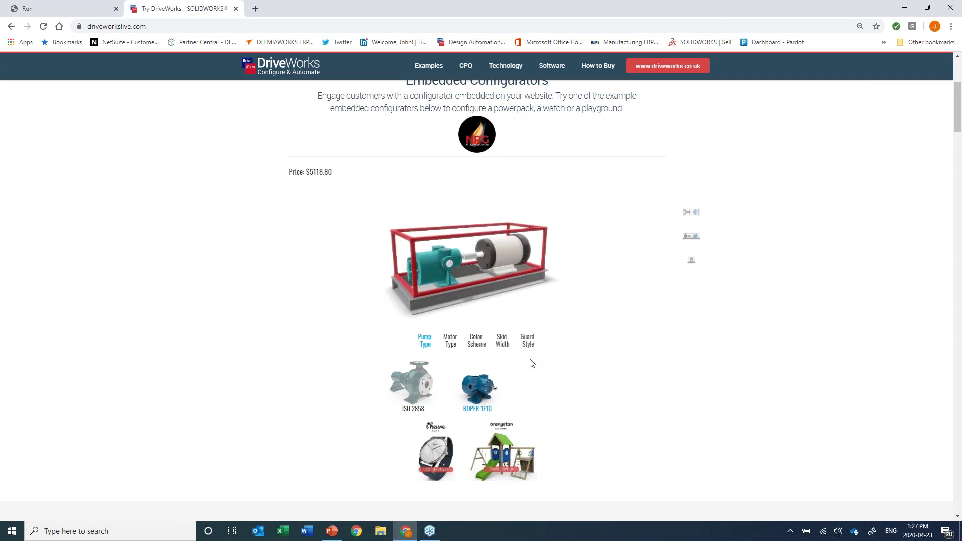
# Switch the Color Scheme to BLUE, bringing the price to $5118.80, and show the front view.
pyautogui.click(475, 343)
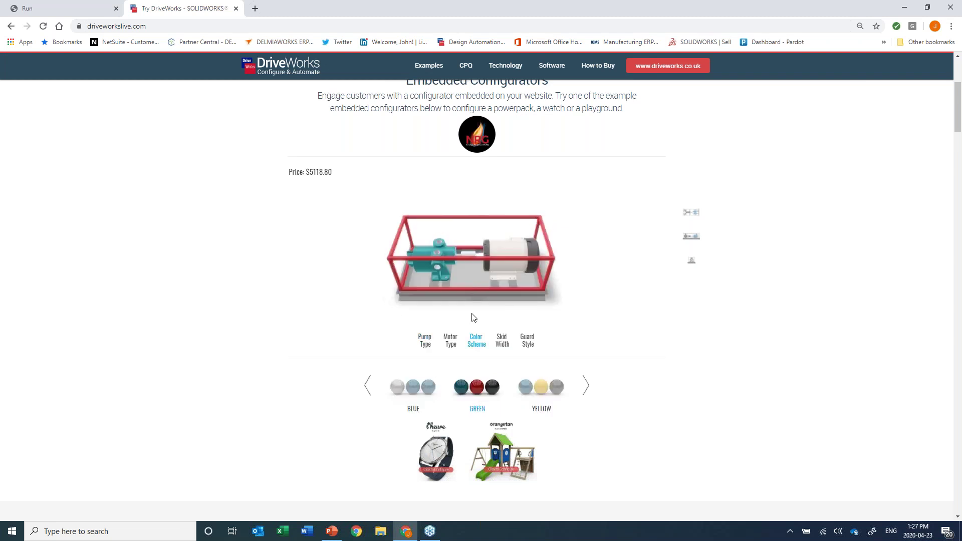
pyautogui.click(539, 392)
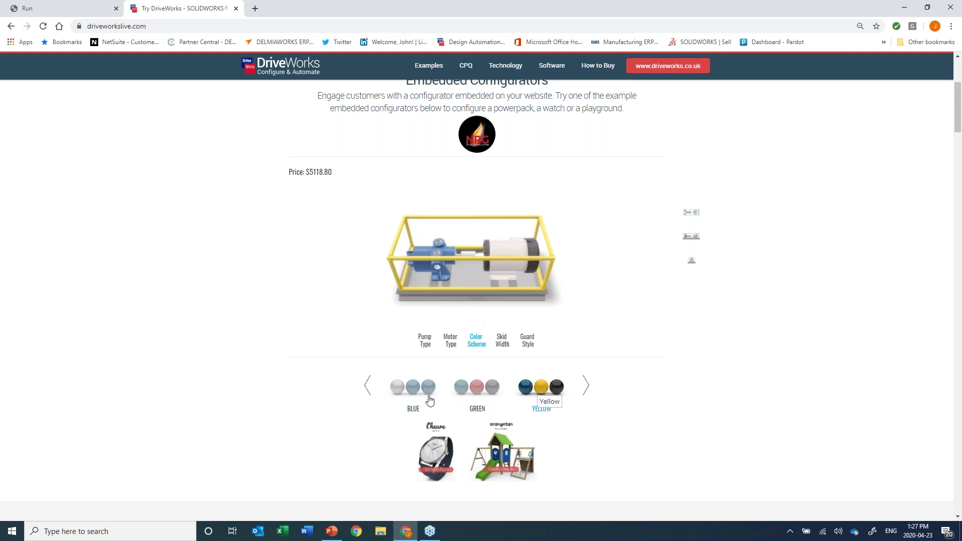
pyautogui.click(410, 397)
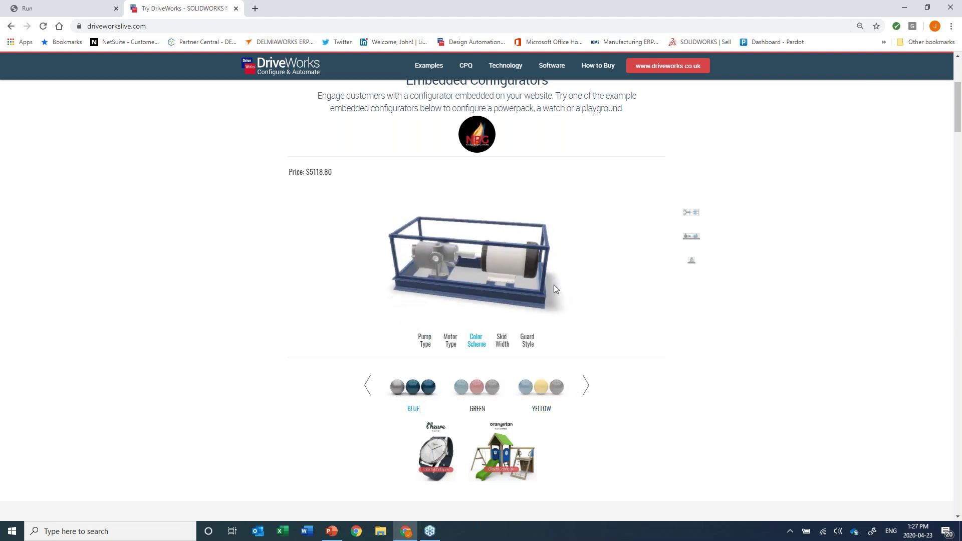
pyautogui.scroll(5, 554, 284)
pyautogui.scroll(5, 548, 299)
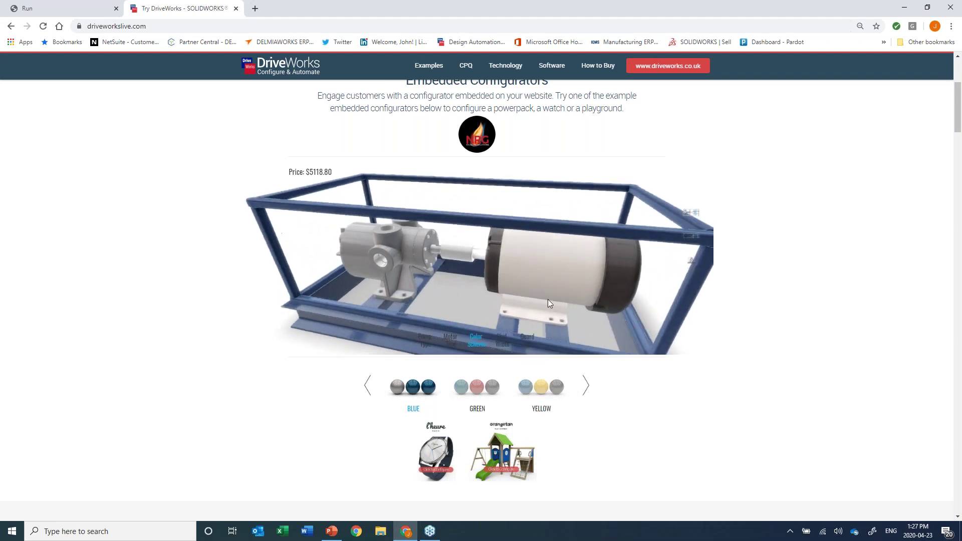
pyautogui.moveTo(599, 266); pyautogui.dragTo(555, 285)
pyautogui.scroll(-3, 554, 284)
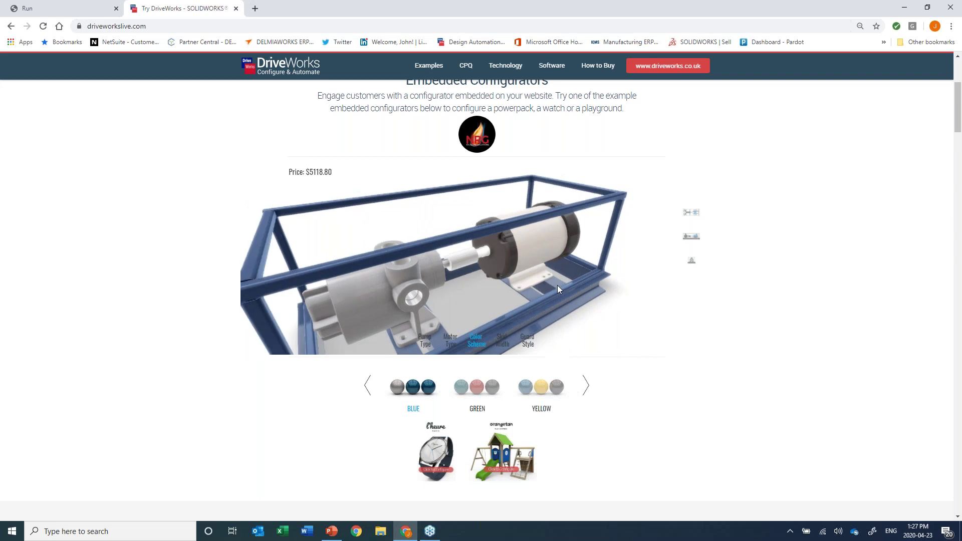
pyautogui.click(692, 261)
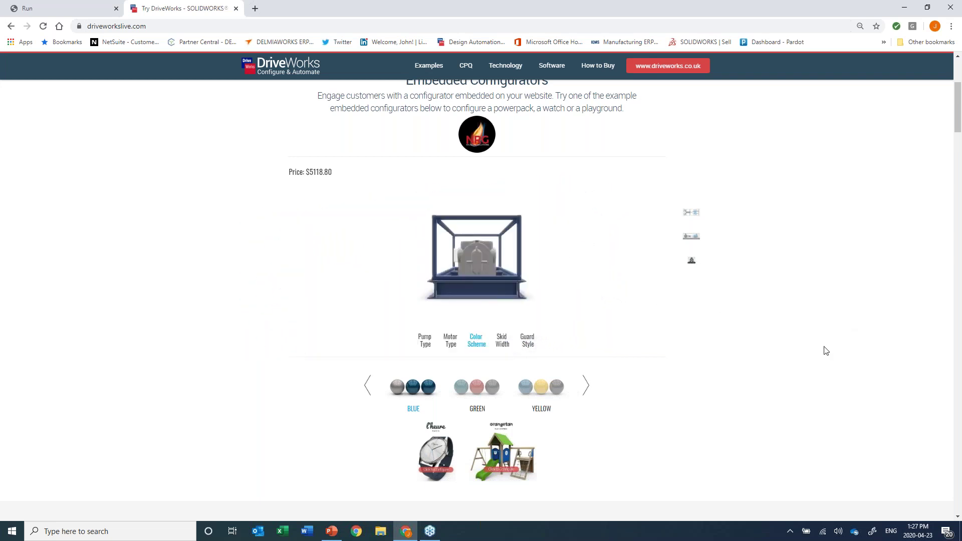
# Scroll the DriveWorks Live examples list to the Conveyor card and open its configurator.
pyautogui.scroll(-4, 827, 351)
pyautogui.scroll(-4, 828, 351)
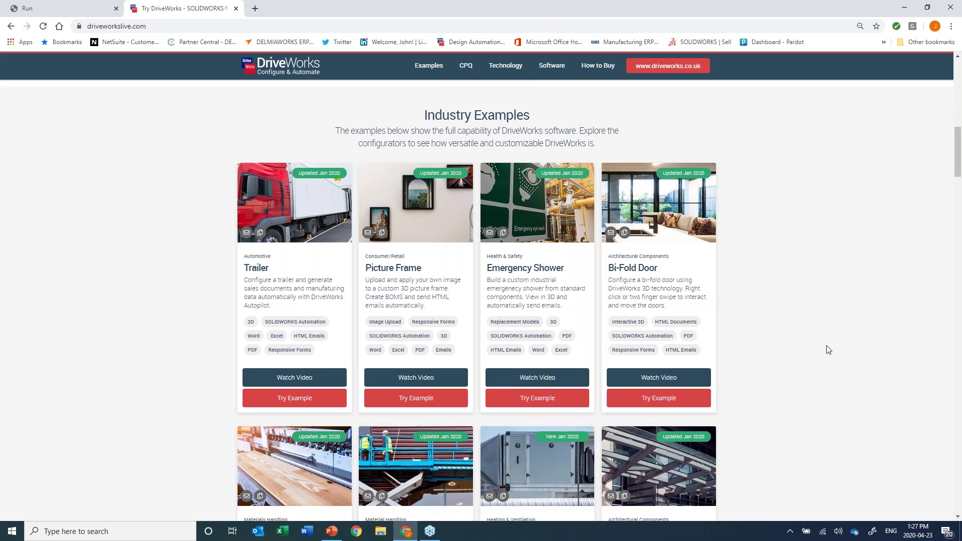
pyautogui.scroll(-5, 828, 349)
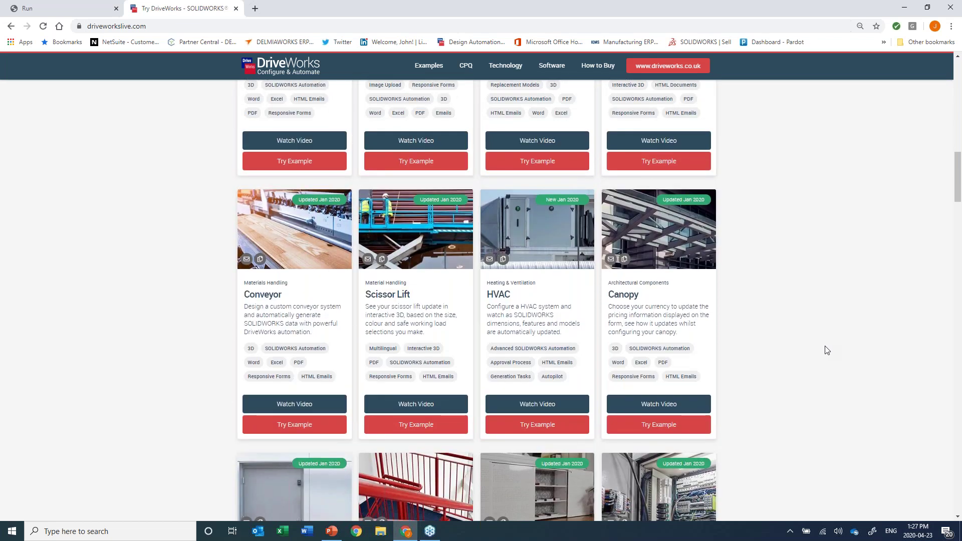
pyautogui.scroll(-3, 827, 350)
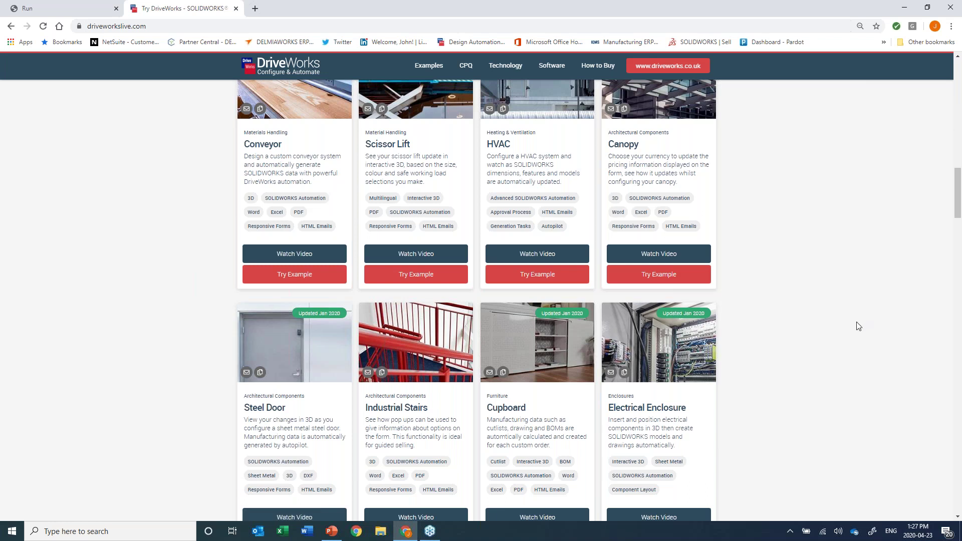
pyautogui.scroll(-1, 859, 326)
pyautogui.scroll(-2, 859, 326)
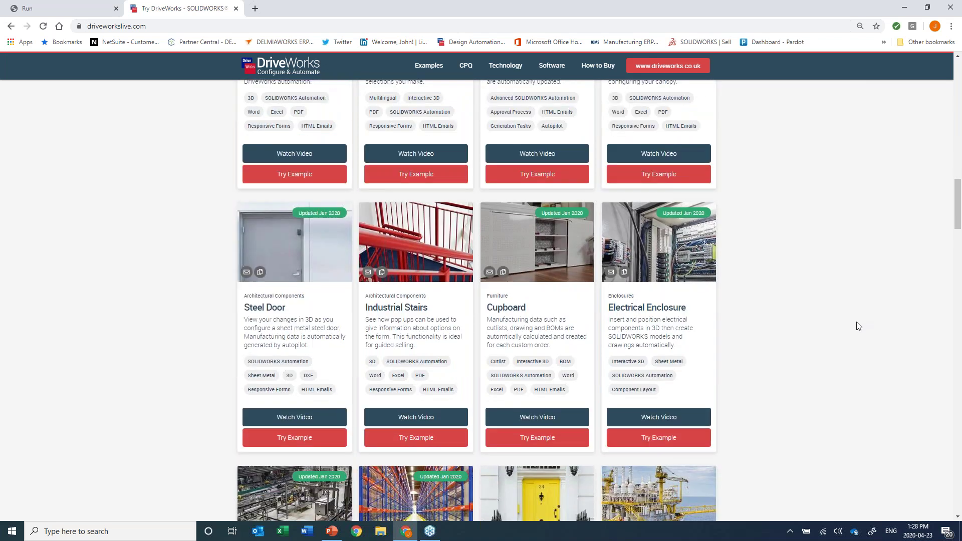
pyautogui.scroll(-5, 857, 328)
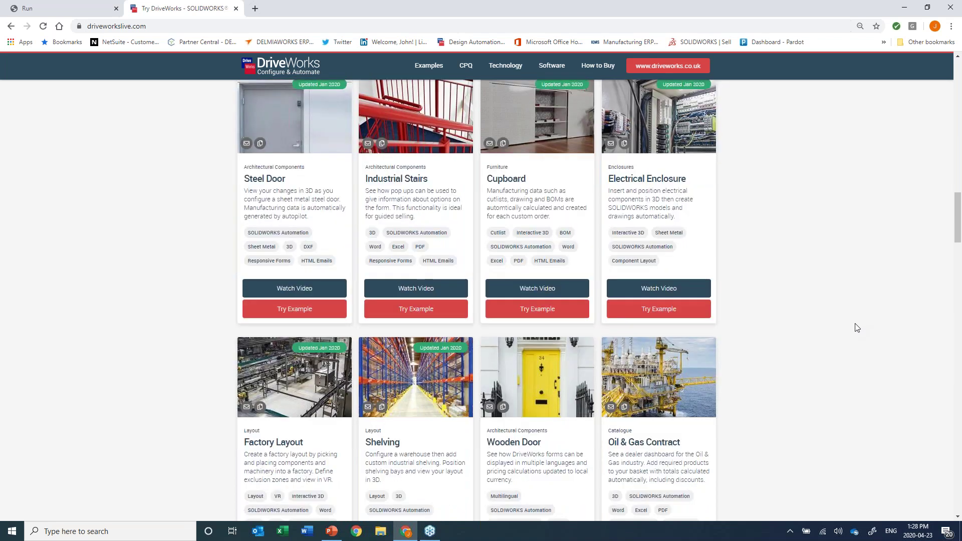
pyautogui.scroll(7, 857, 328)
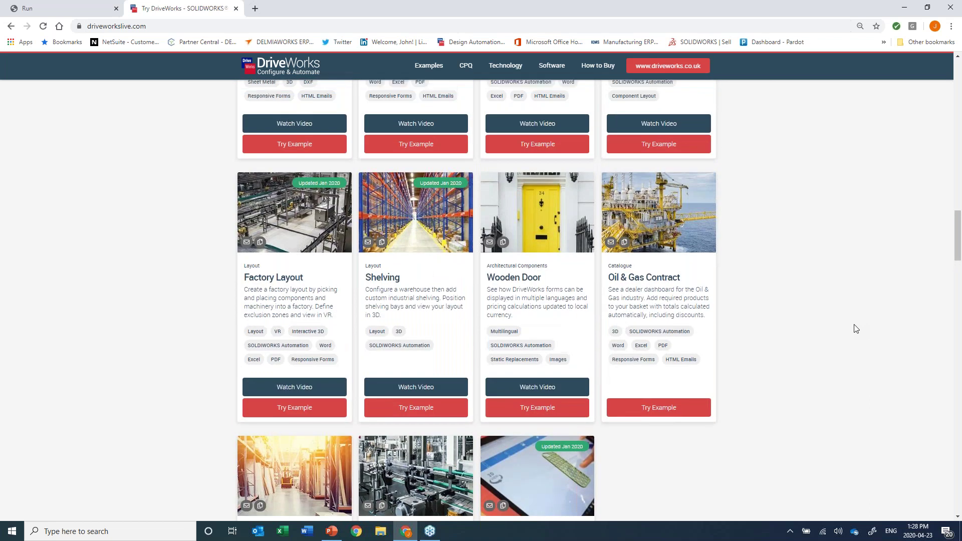
pyautogui.scroll(1, 856, 329)
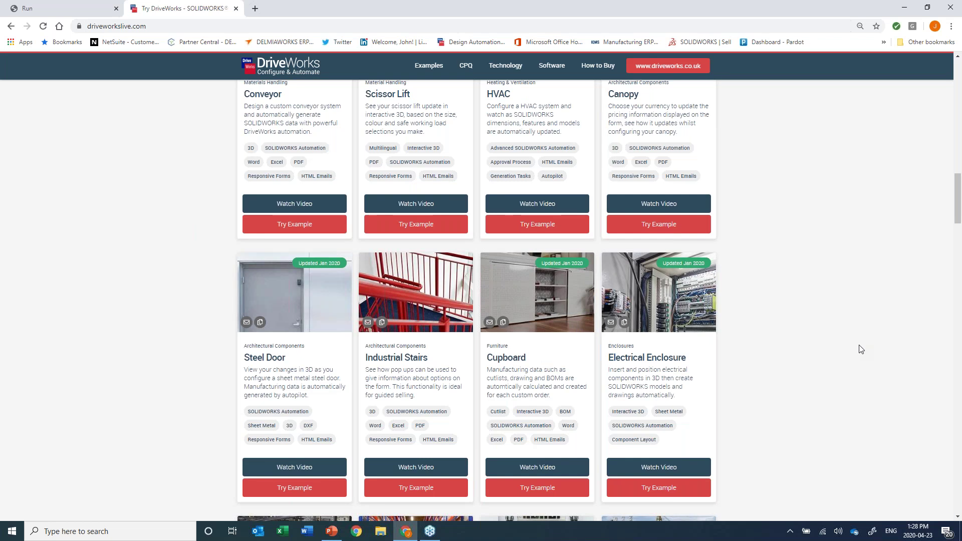
pyautogui.scroll(5, 861, 350)
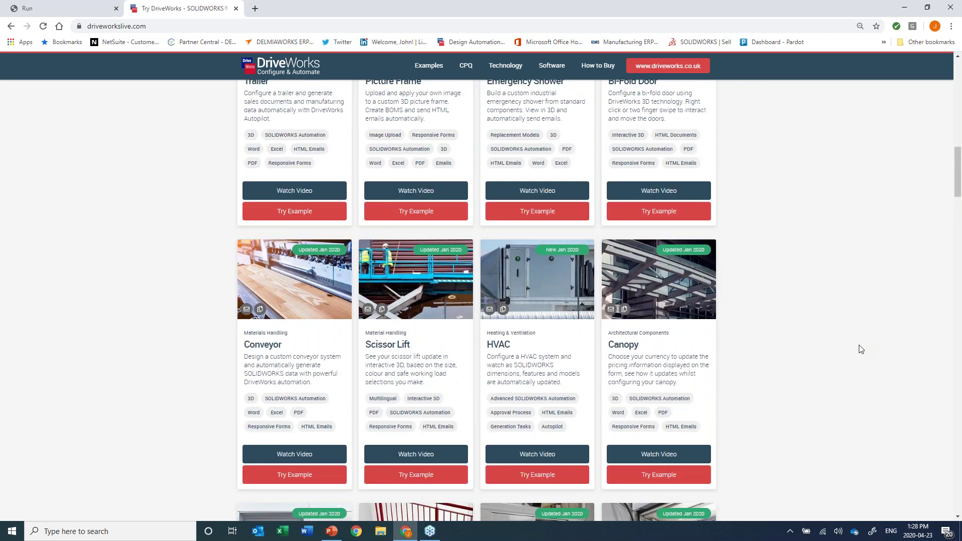
pyautogui.click(279, 479)
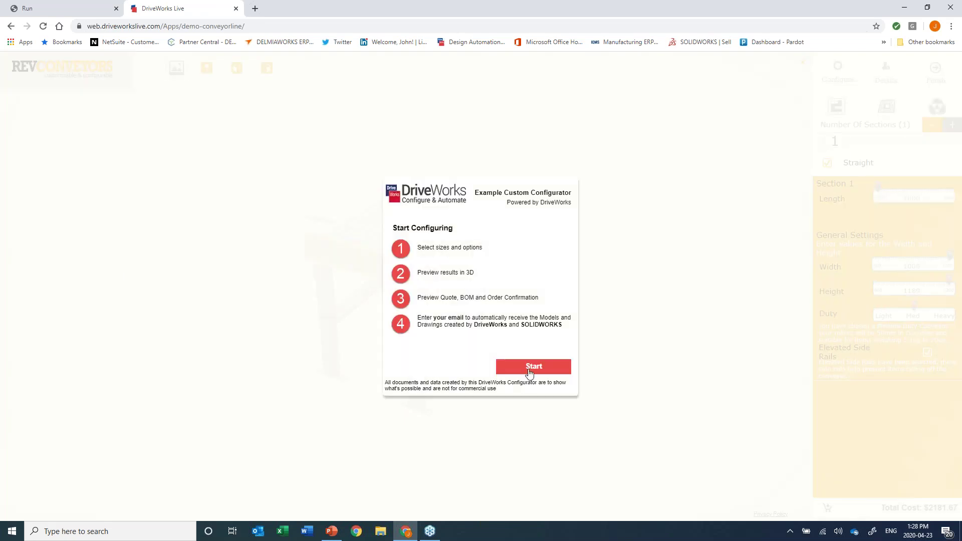
# Start the conveyor configurator and lengthen the first section from 1000 to 2228, totalling $4615.15.
pyautogui.click(533, 366)
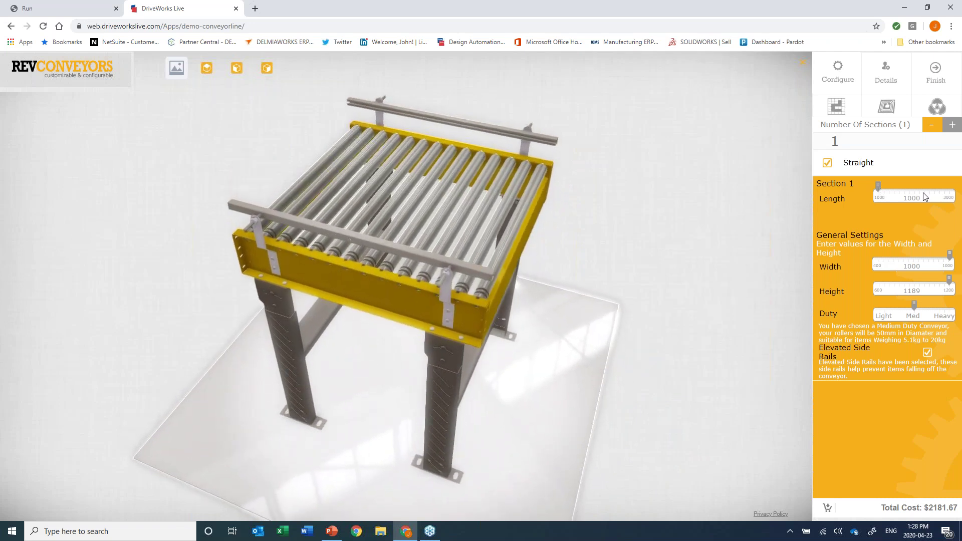
pyautogui.moveTo(879, 186); pyautogui.dragTo(923, 187)
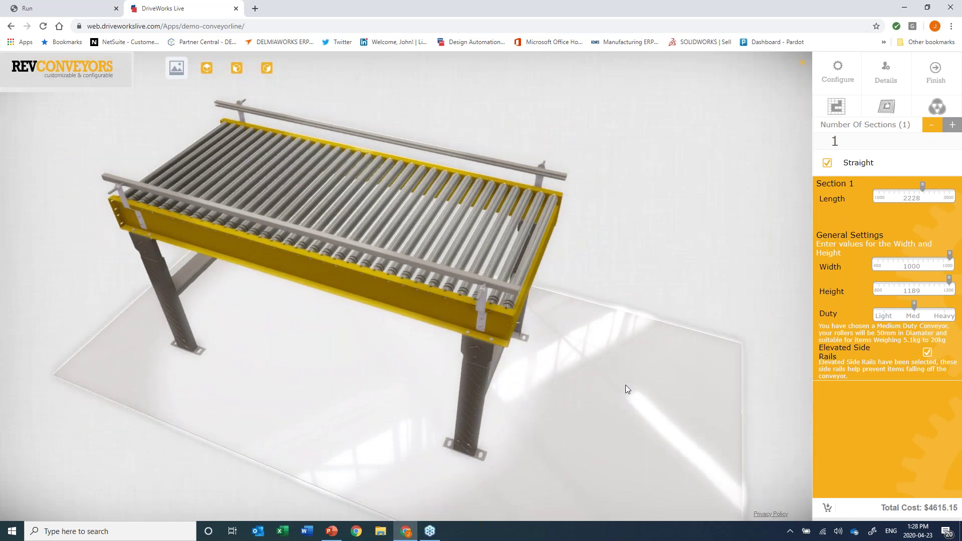
# Narrow the conveyor to 785 wide and set Duty to Heavy, totalling $4081.8.
pyautogui.moveTo(625, 385); pyautogui.dragTo(600, 405)
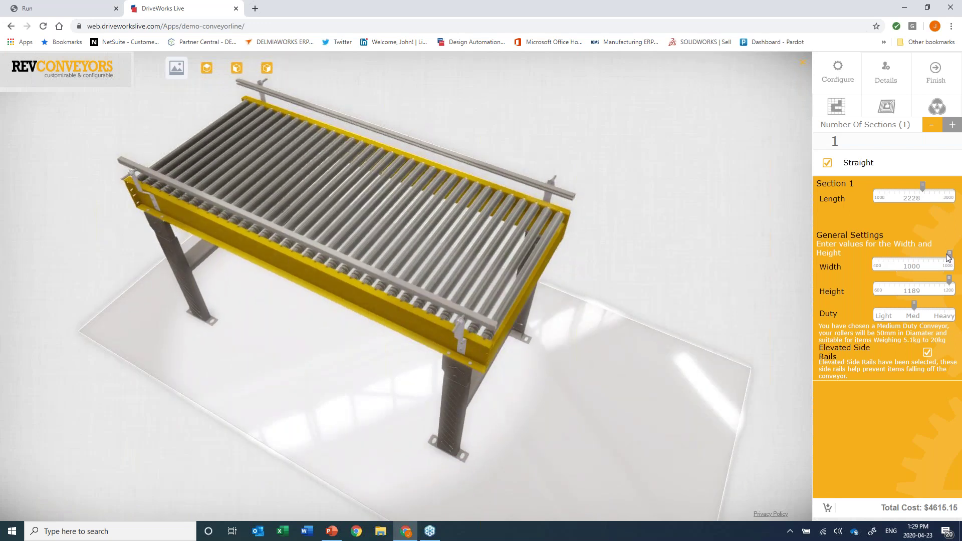
pyautogui.moveTo(950, 255); pyautogui.dragTo(912, 266)
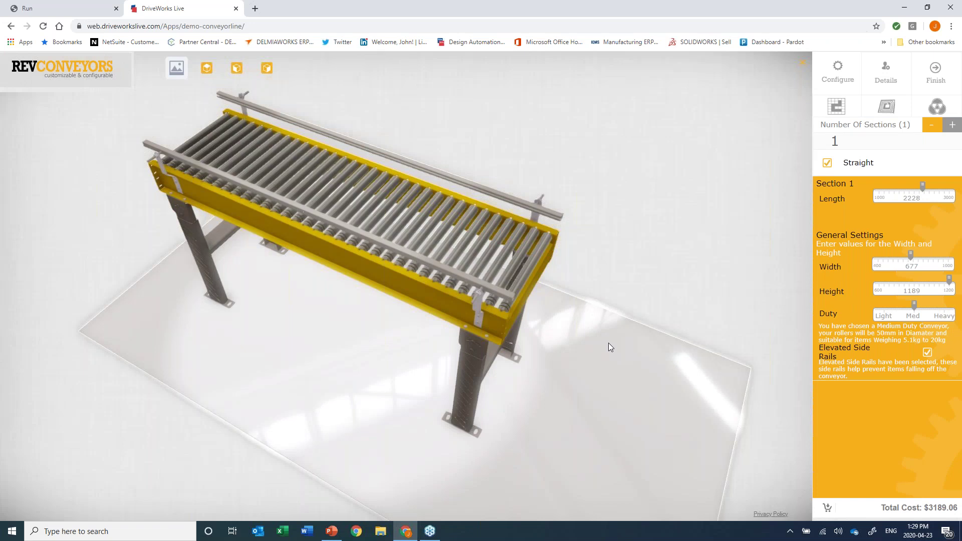
pyautogui.moveTo(915, 308); pyautogui.dragTo(943, 309)
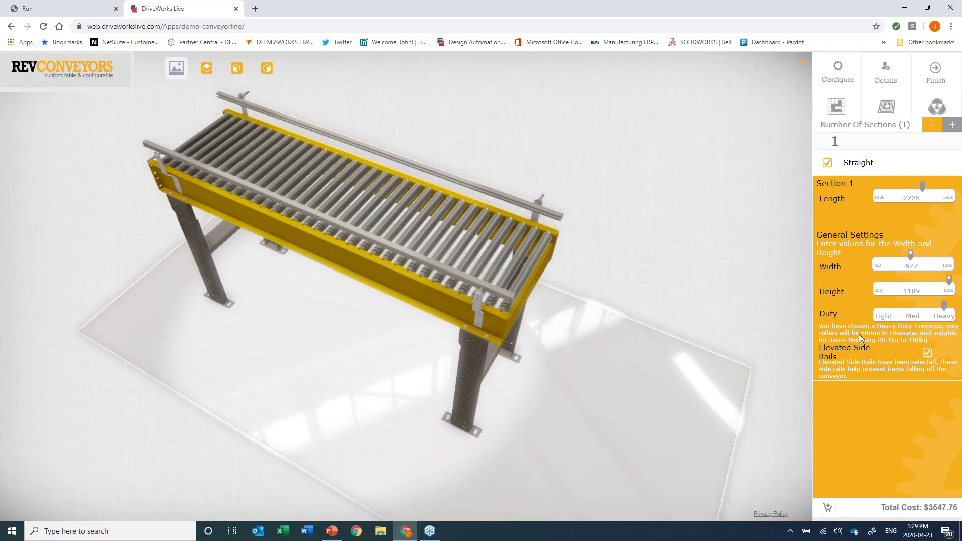
pyautogui.click(925, 254)
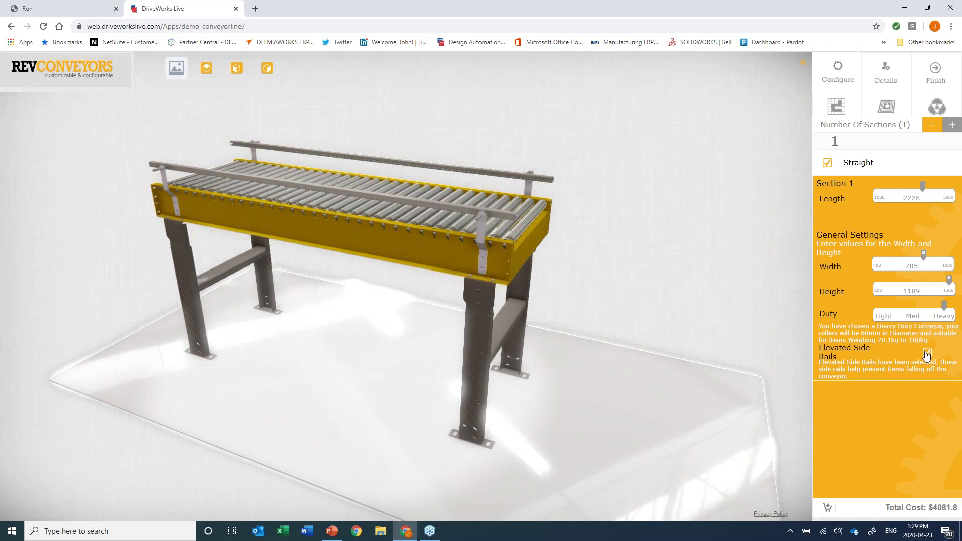
# Turn off Elevated Side Rails and shorten Section 1 to 1841, dropping the total to $3307.54.
pyautogui.click(926, 353)
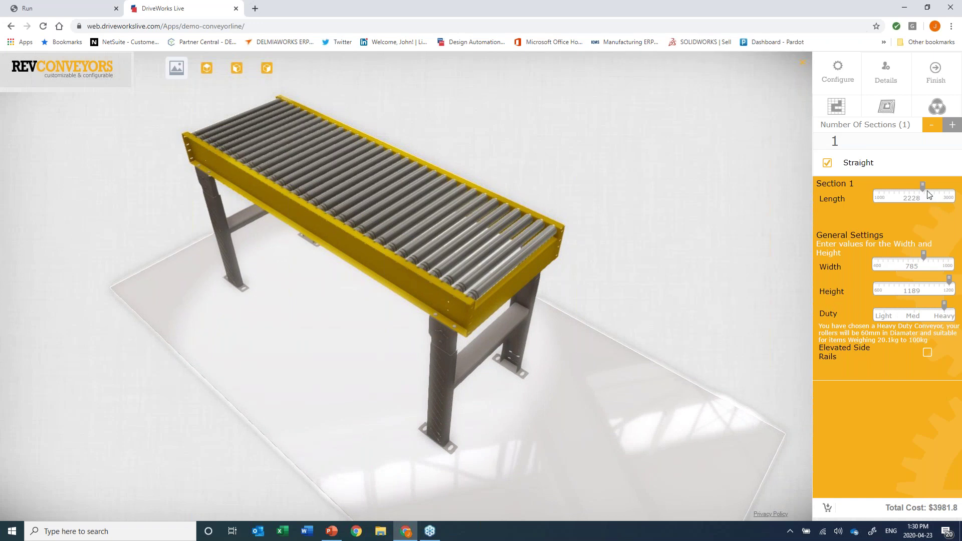
pyautogui.moveTo(924, 188); pyautogui.dragTo(909, 190)
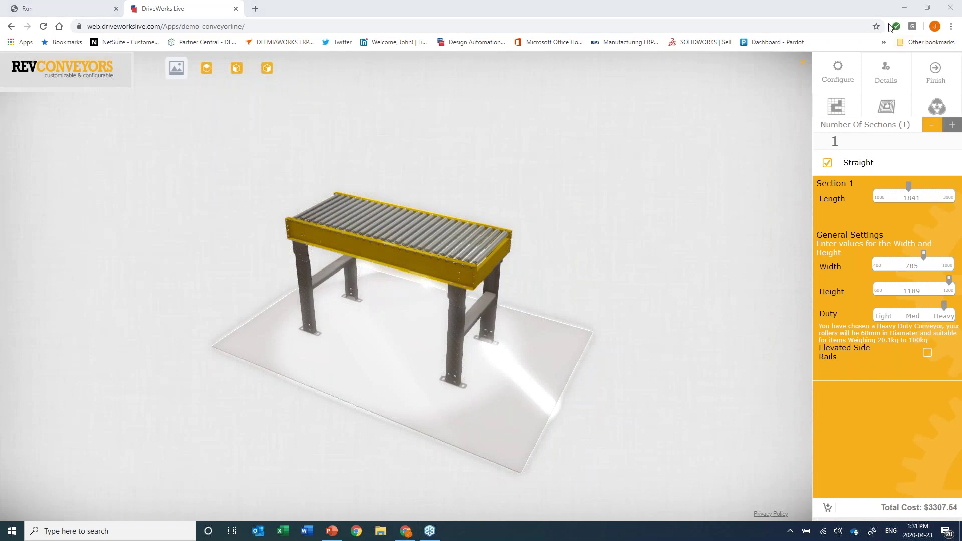
# Add a second right-hand curved section, radius 1000 at 90°, with elevated side rails on.
pyautogui.click(952, 124)
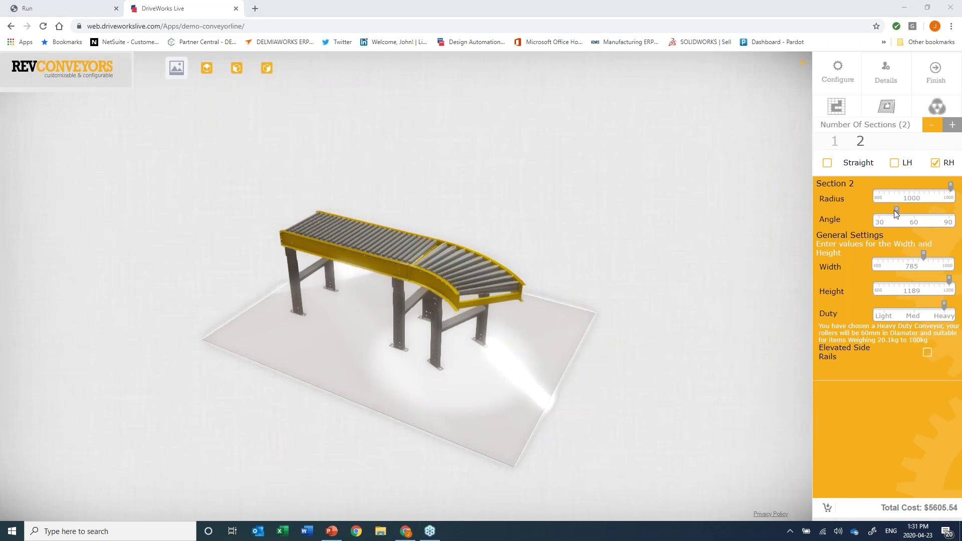
pyautogui.moveTo(897, 212); pyautogui.dragTo(949, 212)
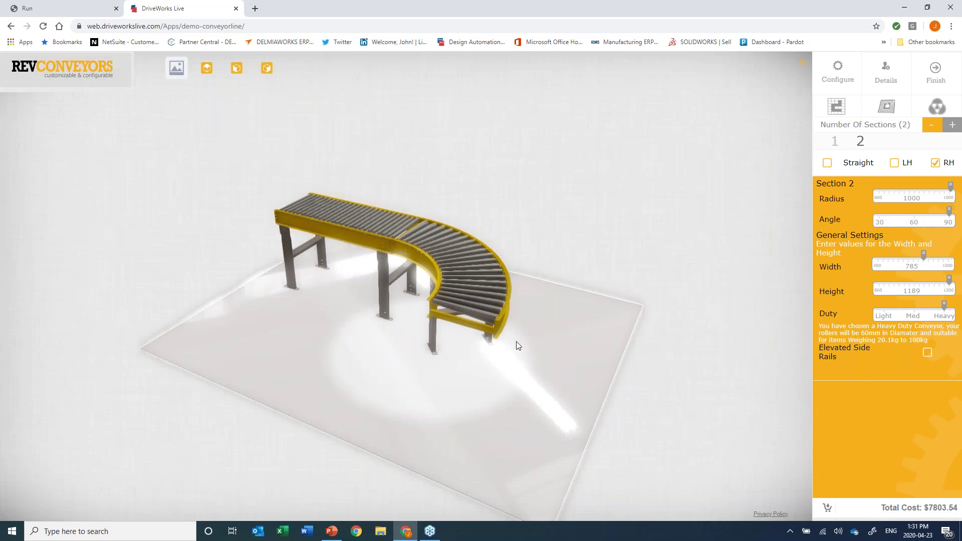
pyautogui.moveTo(506, 380); pyautogui.dragTo(525, 366)
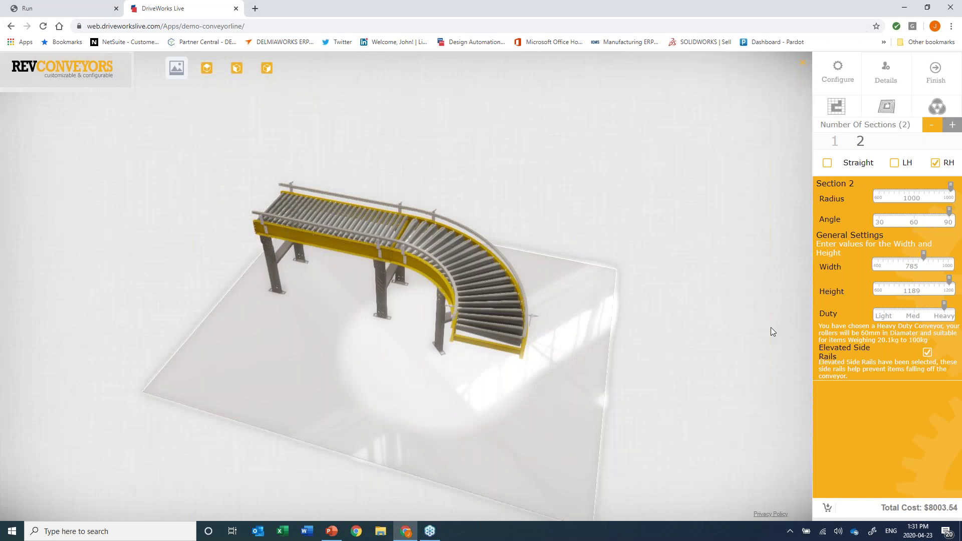
# Add a straight third section and shorten its length from 3000 to about 1579.
pyautogui.click(952, 127)
pyautogui.click(954, 127)
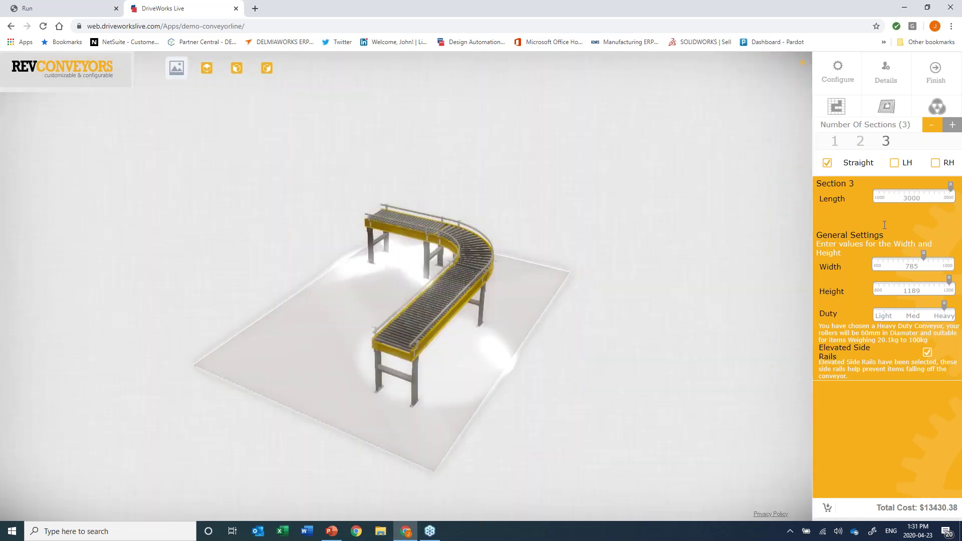
pyautogui.click(900, 193)
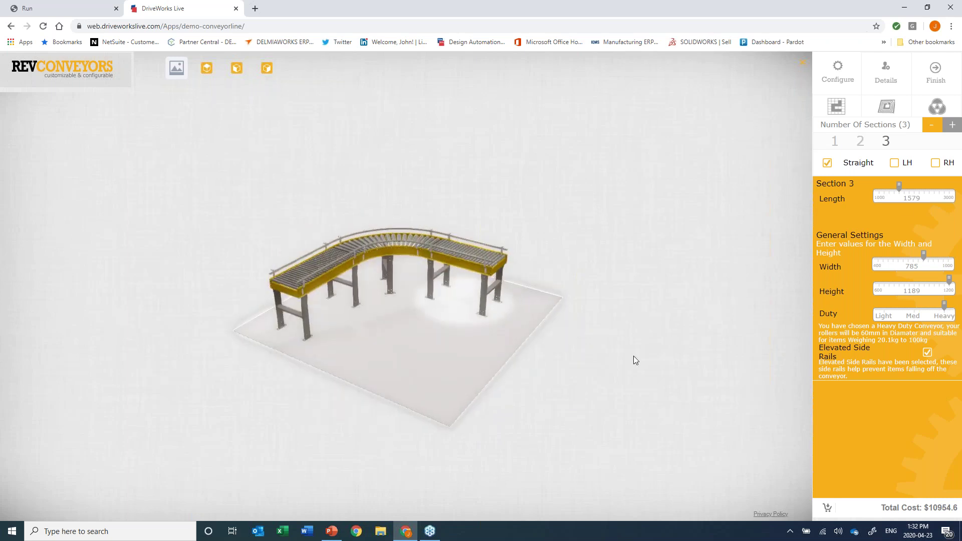
# Trim section 1 to length 1538 and lower the conveyor height to 1001, then request documents.
pyautogui.click(833, 143)
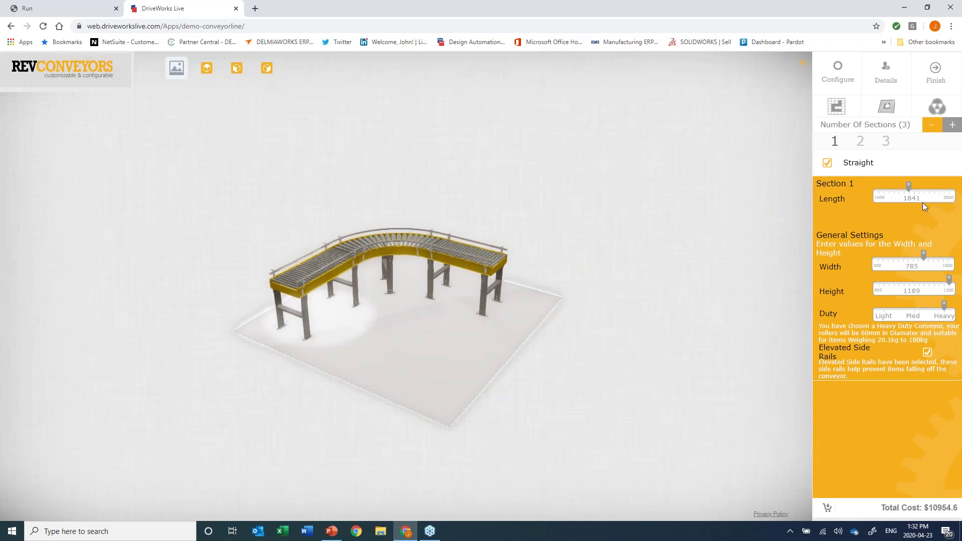
pyautogui.moveTo(909, 185); pyautogui.dragTo(898, 186)
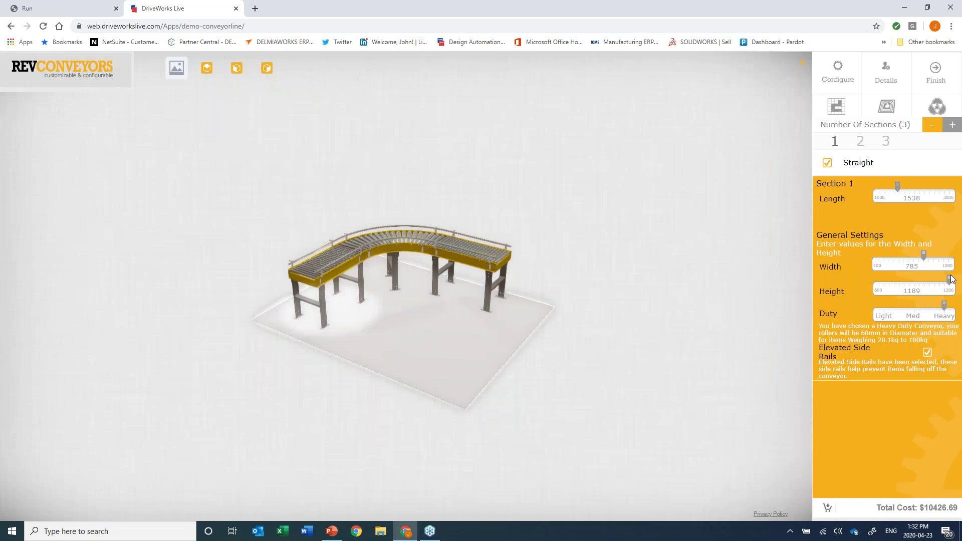
pyautogui.moveTo(949, 279); pyautogui.dragTo(927, 279)
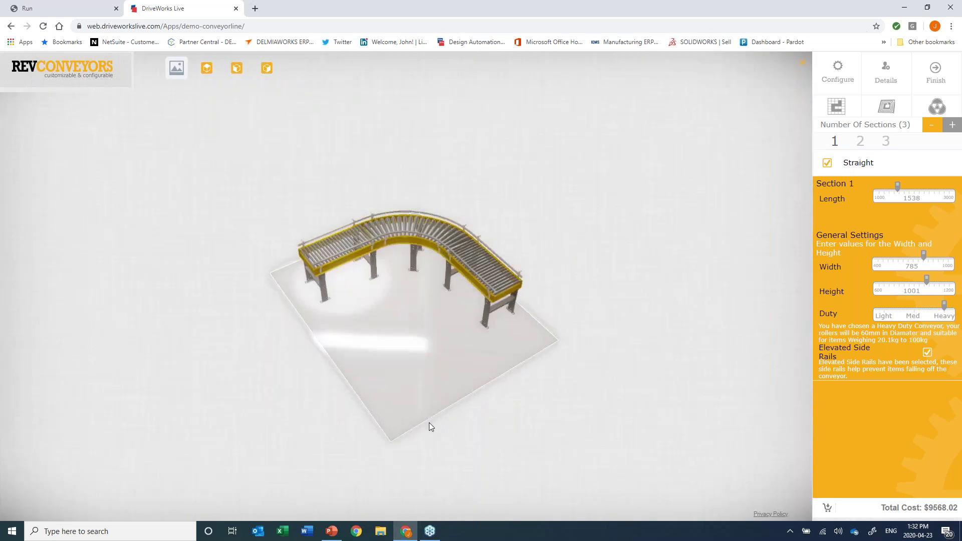
pyautogui.moveTo(429, 422); pyautogui.dragTo(554, 380)
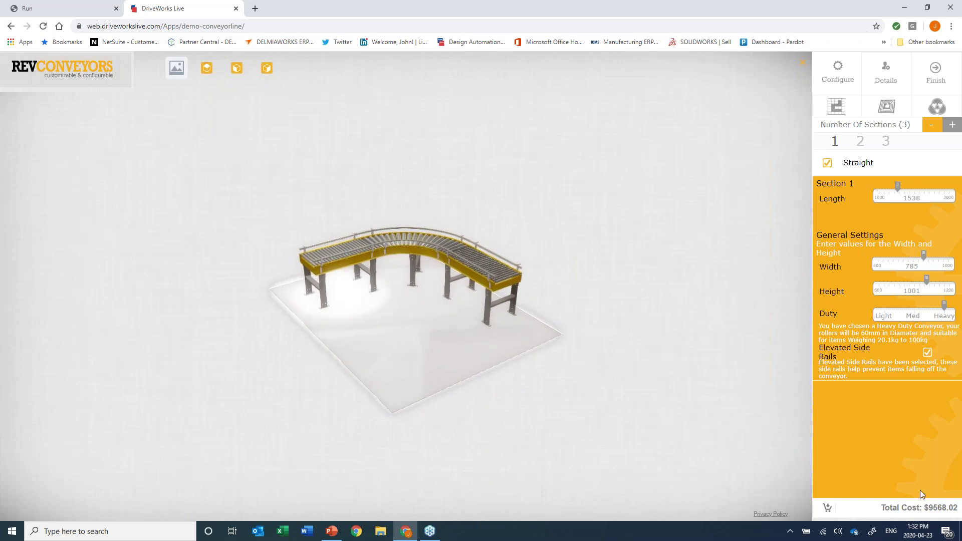
pyautogui.scroll(5, 539, 358)
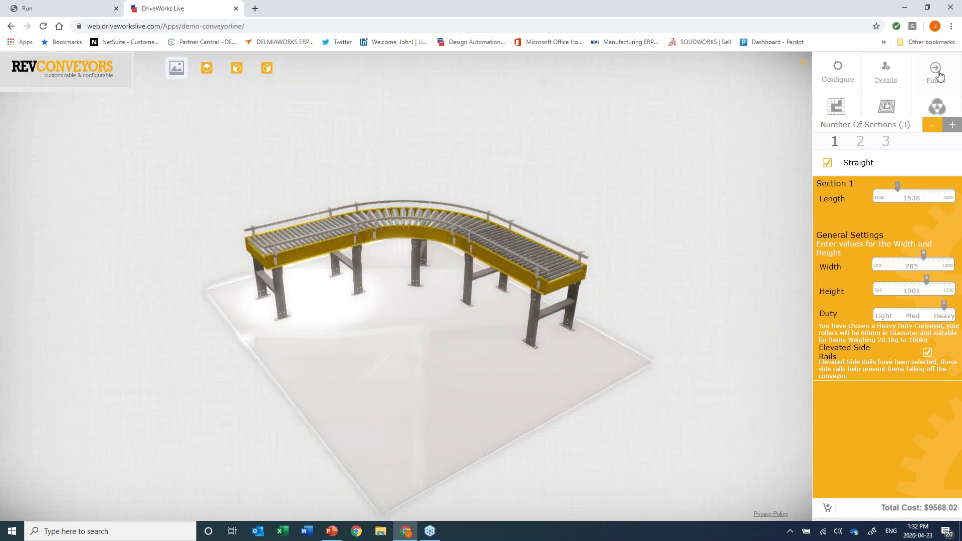
pyautogui.click(939, 75)
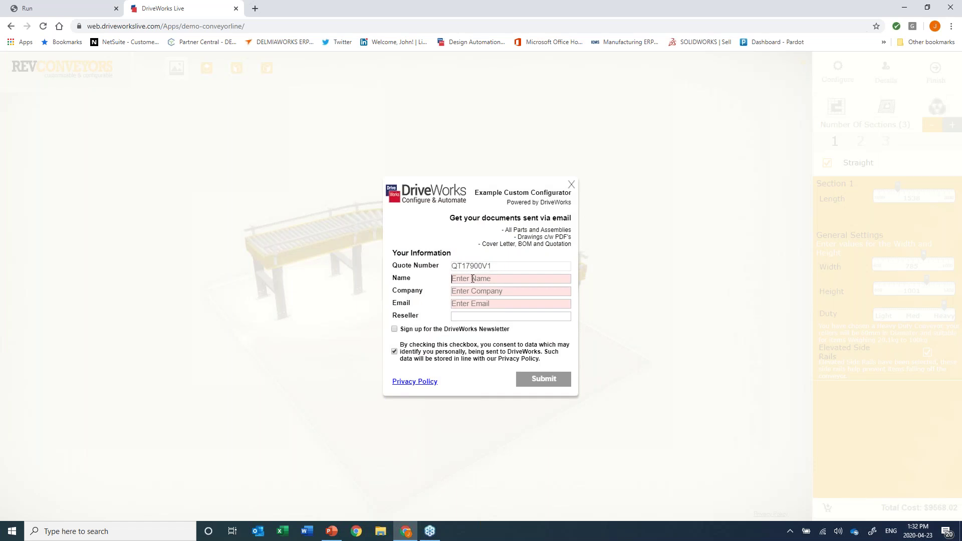
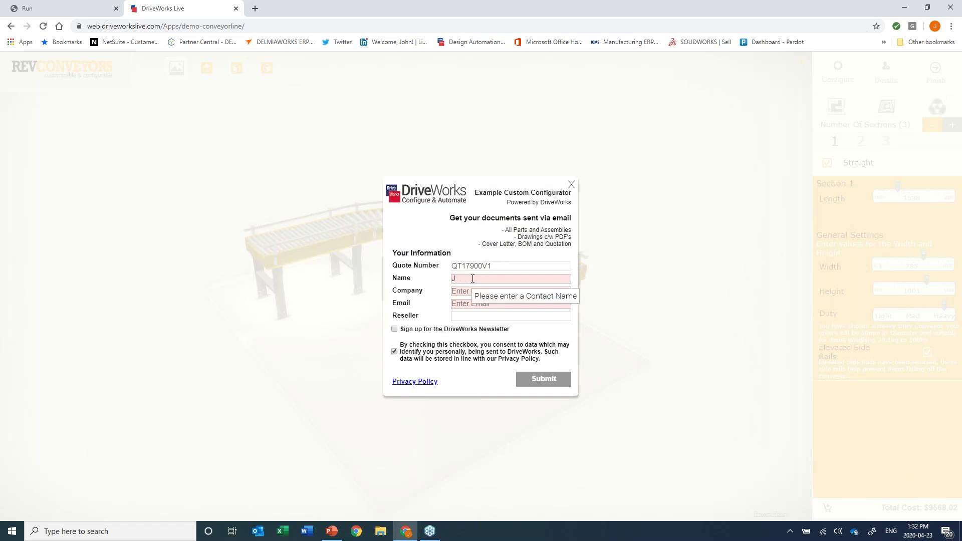
# Enter the requester's name, company Javelin, e-mail and reseller Javelin, then send the form.
pyautogui.press('Tab')
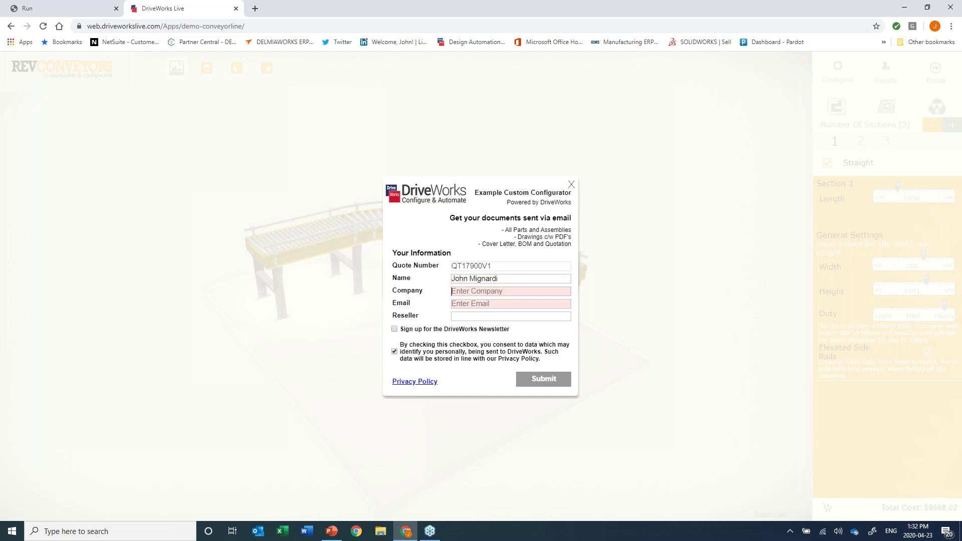
pyautogui.write('Javelin')
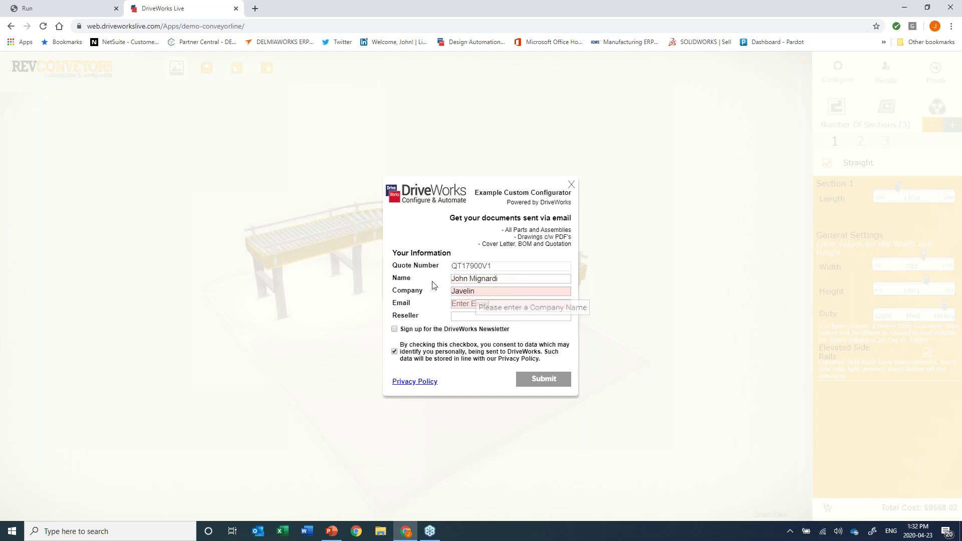
pyautogui.click(481, 306)
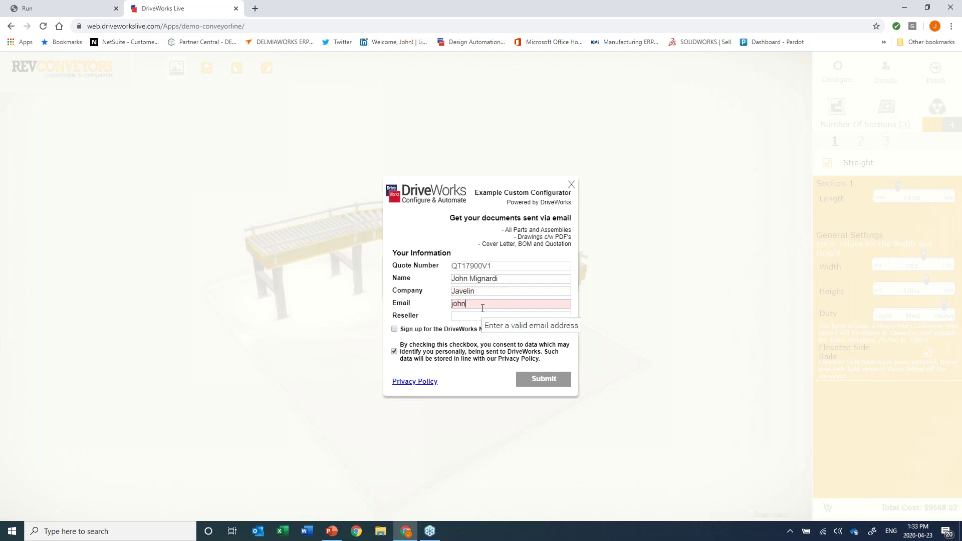
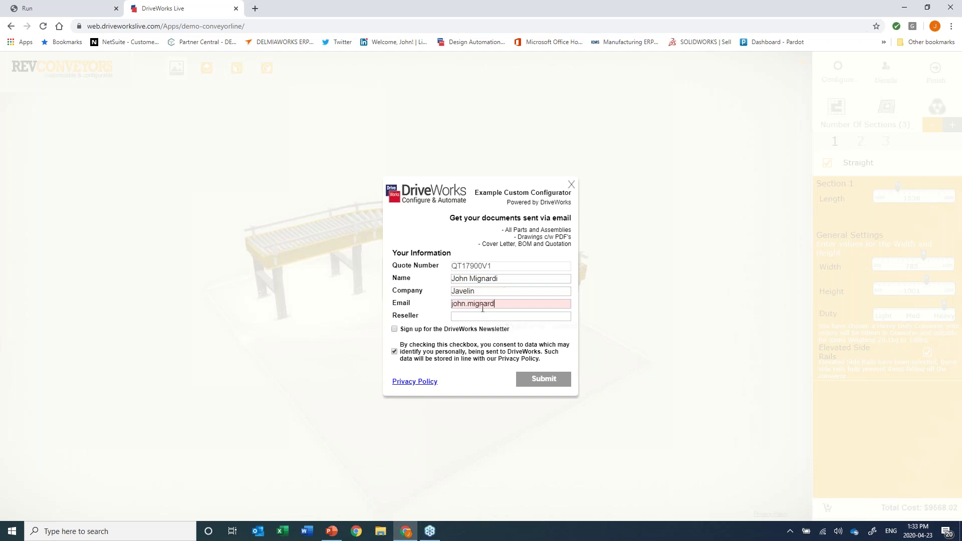
pyautogui.click(471, 315)
pyautogui.write('Javelin')
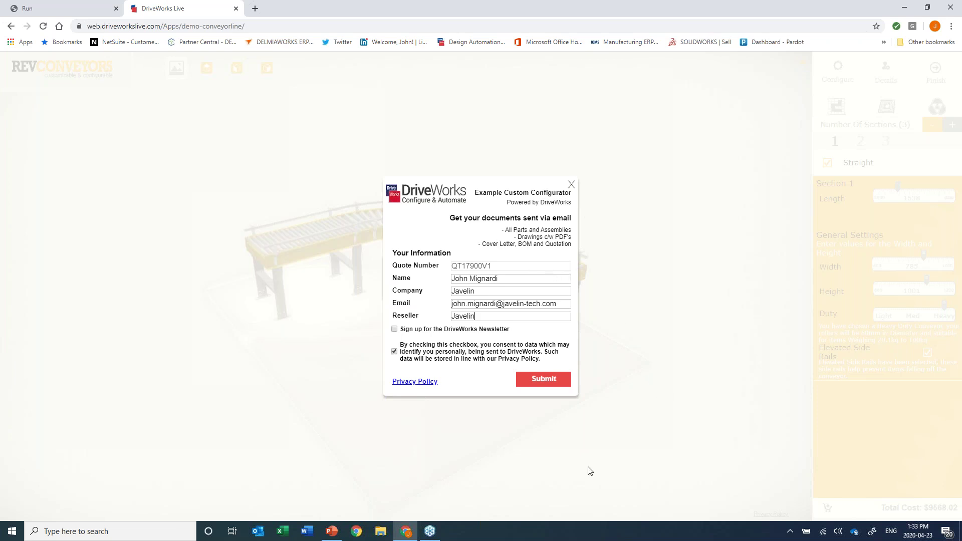
pyautogui.click(548, 379)
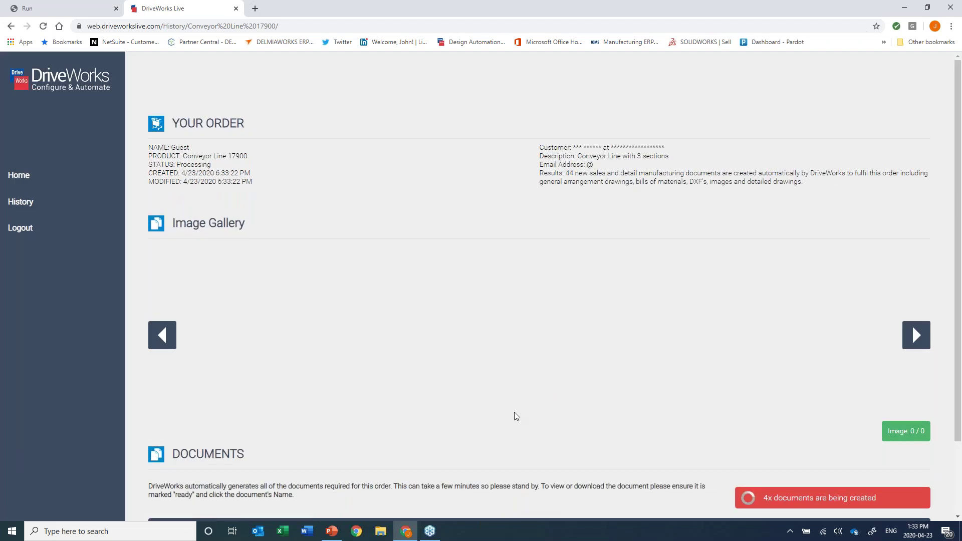
# Scroll the Conveyor Line 17900 order page to watch the gallery and Documents table fill in.
pyautogui.scroll(-2, 516, 416)
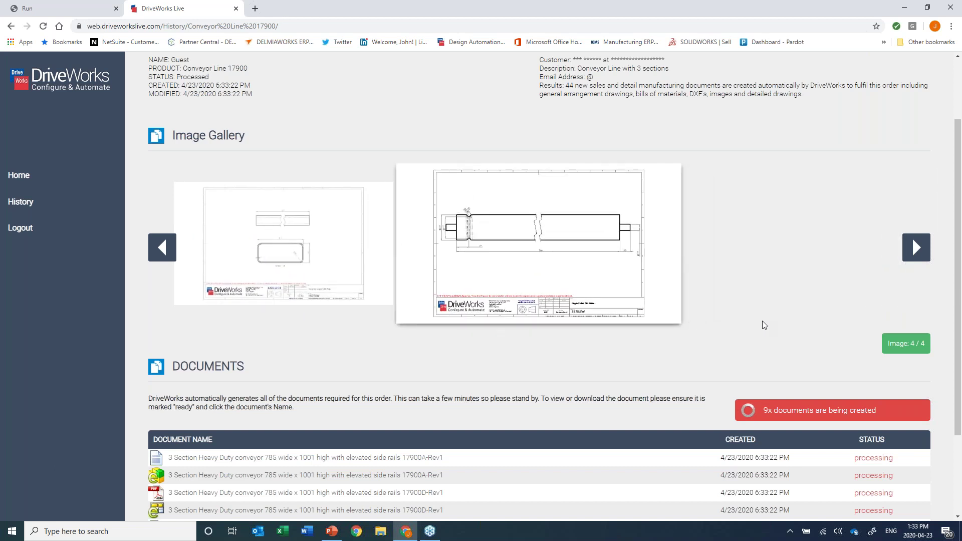
pyautogui.scroll(-1, 764, 325)
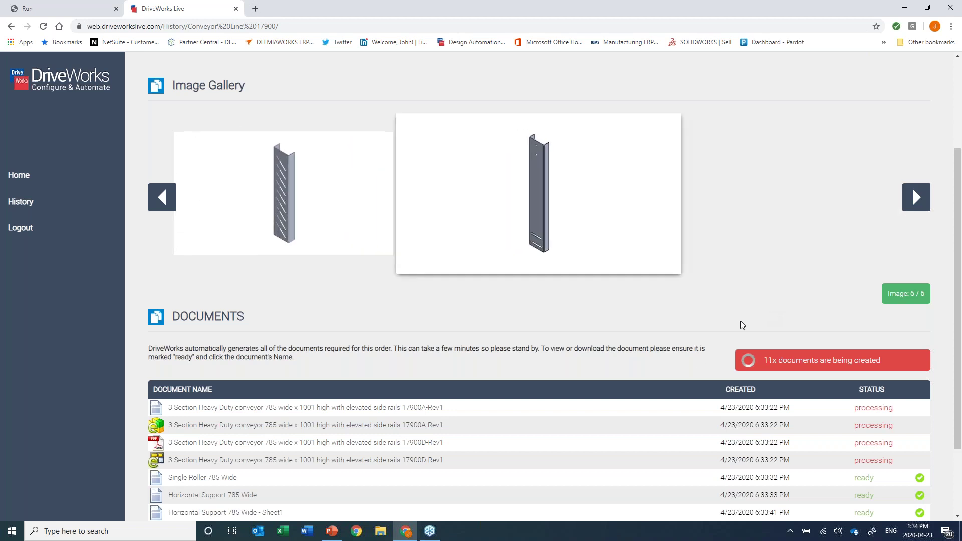
pyautogui.scroll(-2, 689, 351)
pyautogui.scroll(1, 689, 377)
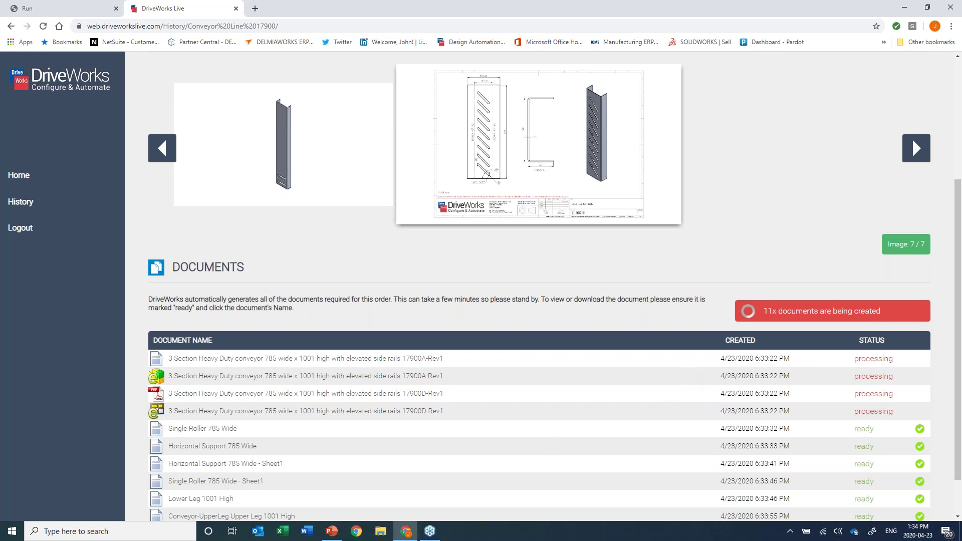
pyautogui.scroll(-1, 536, 440)
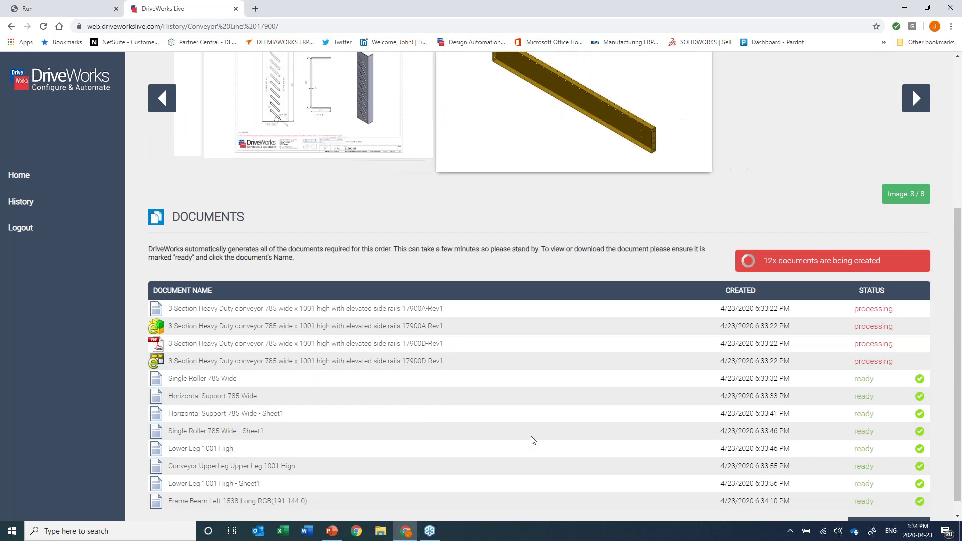
pyautogui.scroll(1, 533, 440)
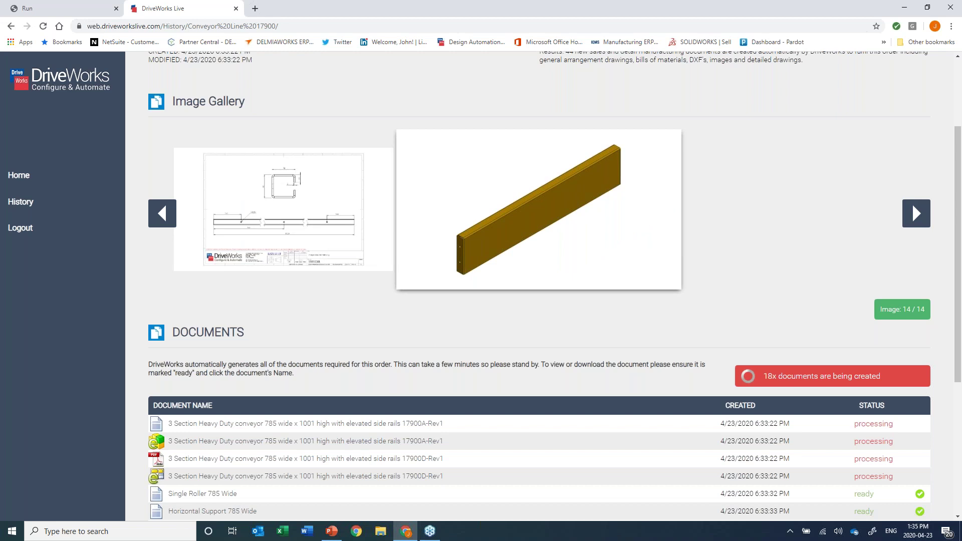
pyautogui.scroll(-4, 604, 440)
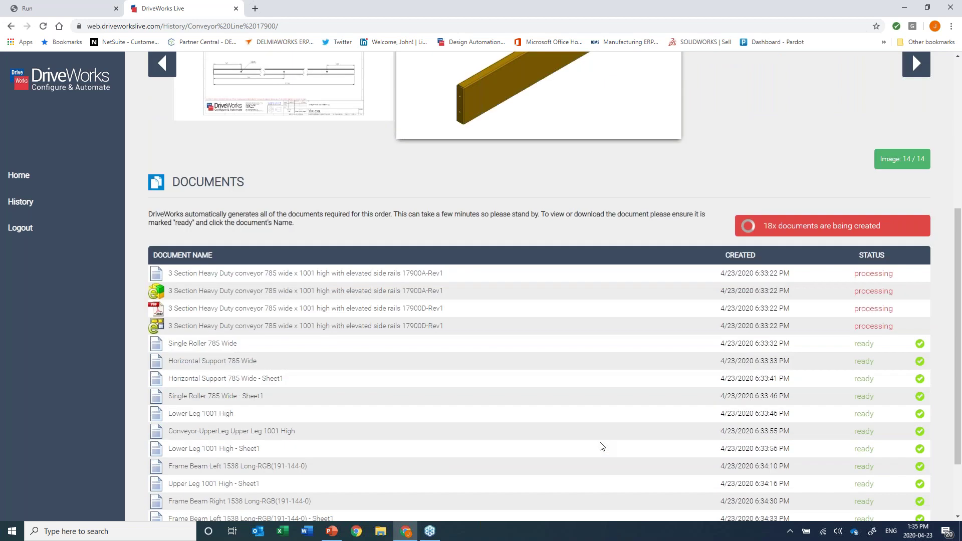
pyautogui.scroll(5, 601, 446)
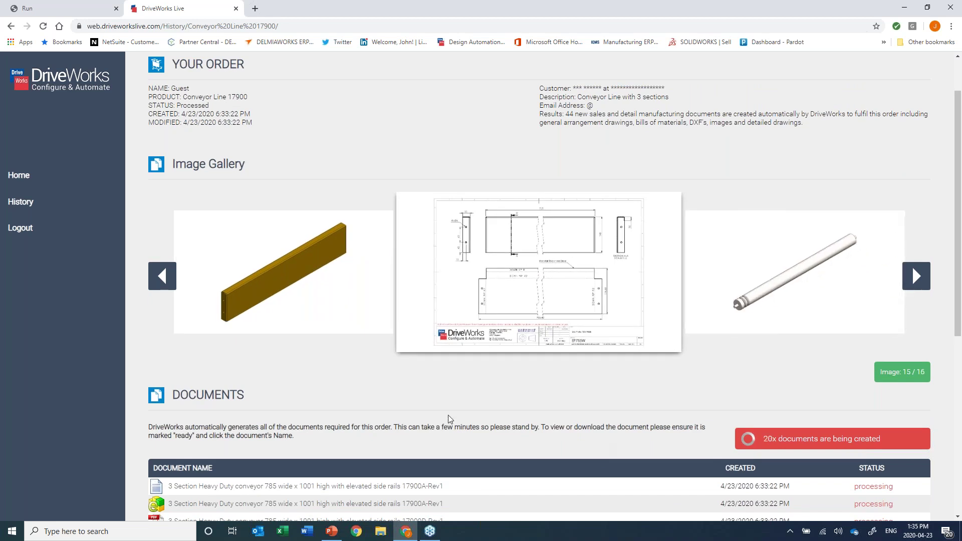
pyautogui.scroll(-3, 447, 411)
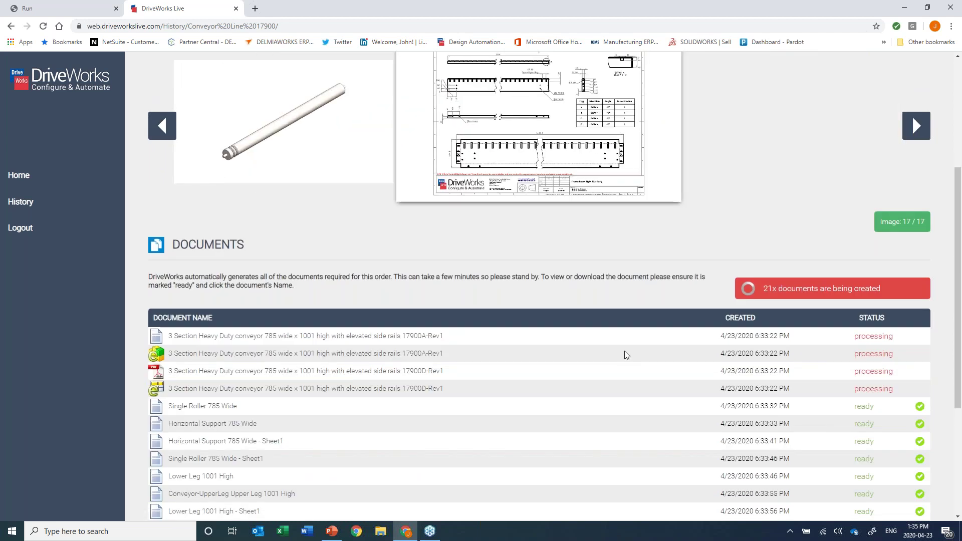
pyautogui.scroll(2, 626, 355)
pyautogui.scroll(1, 707, 380)
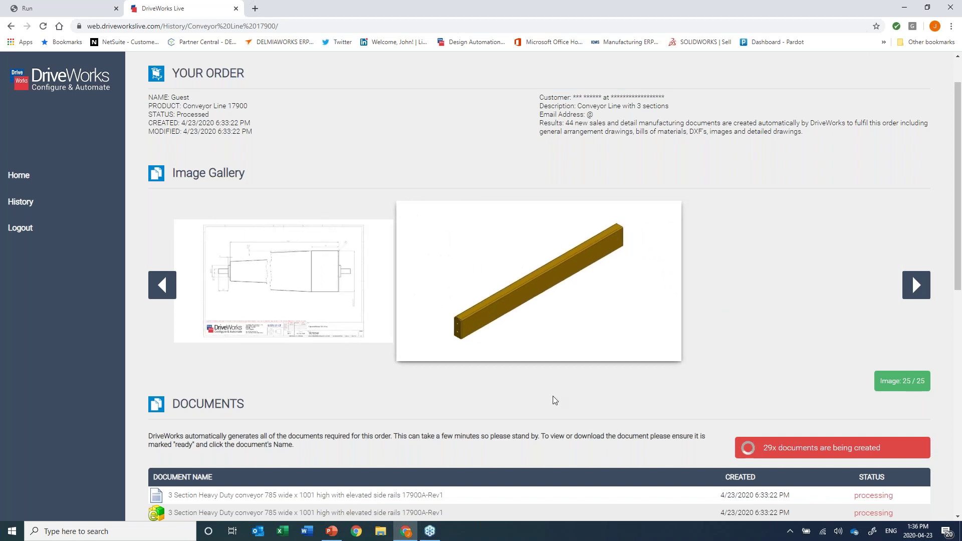
# Review the Documents table and advance the gallery to the conveyor assembly and curved rail drawing.
pyautogui.scroll(-4, 554, 400)
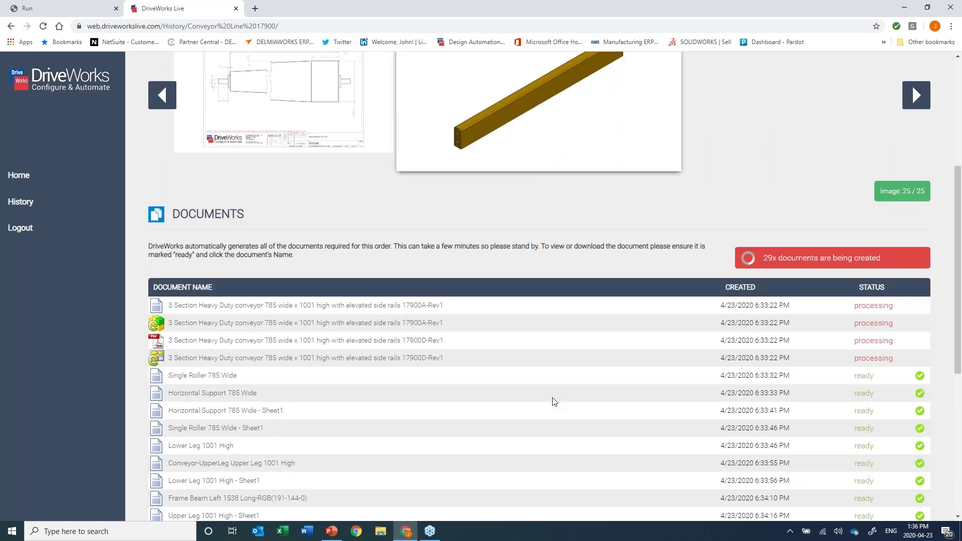
pyautogui.scroll(-4, 555, 401)
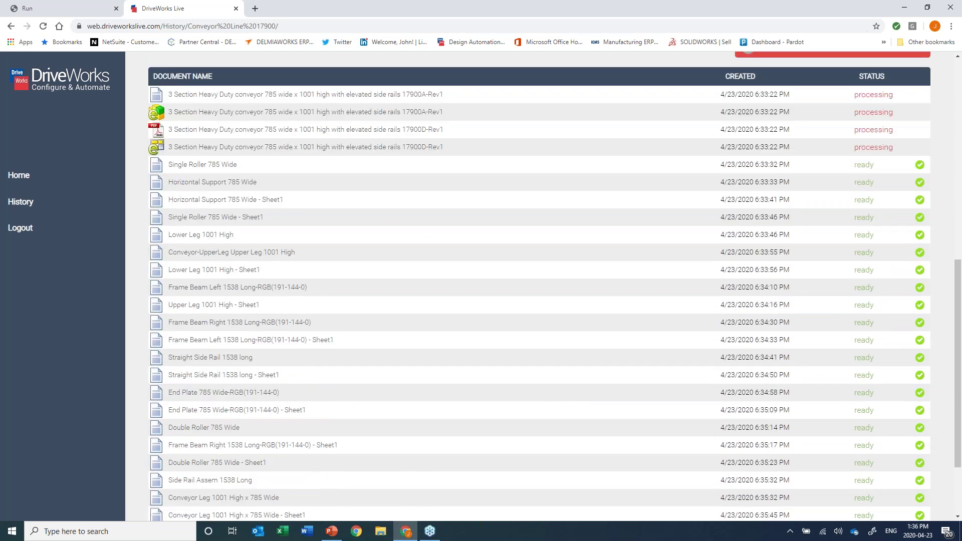
pyautogui.scroll(8, 912, 275)
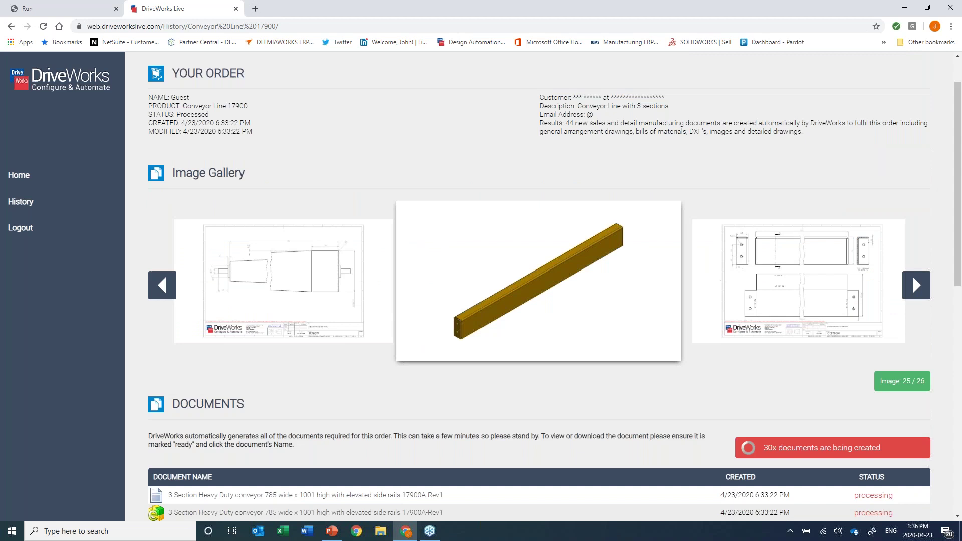
pyautogui.click(912, 275)
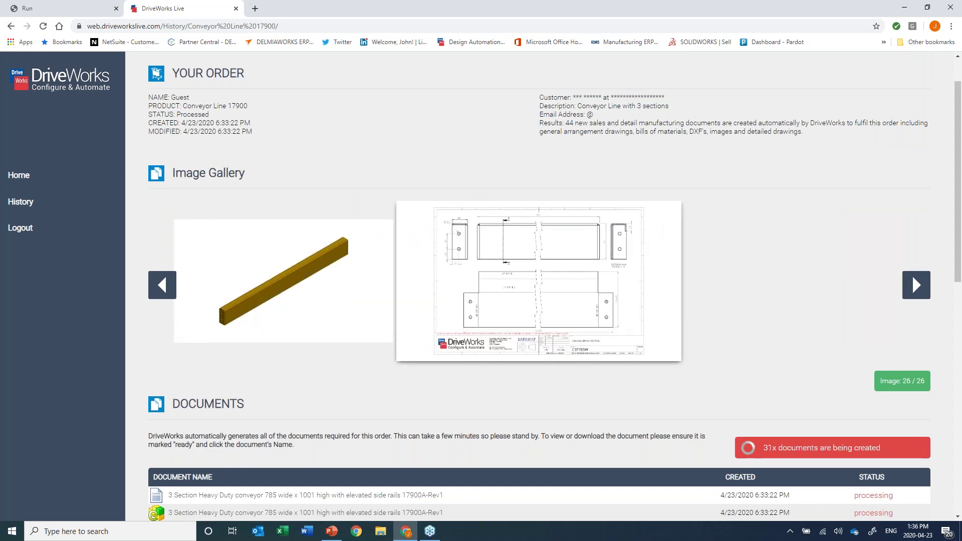
pyautogui.click(916, 285)
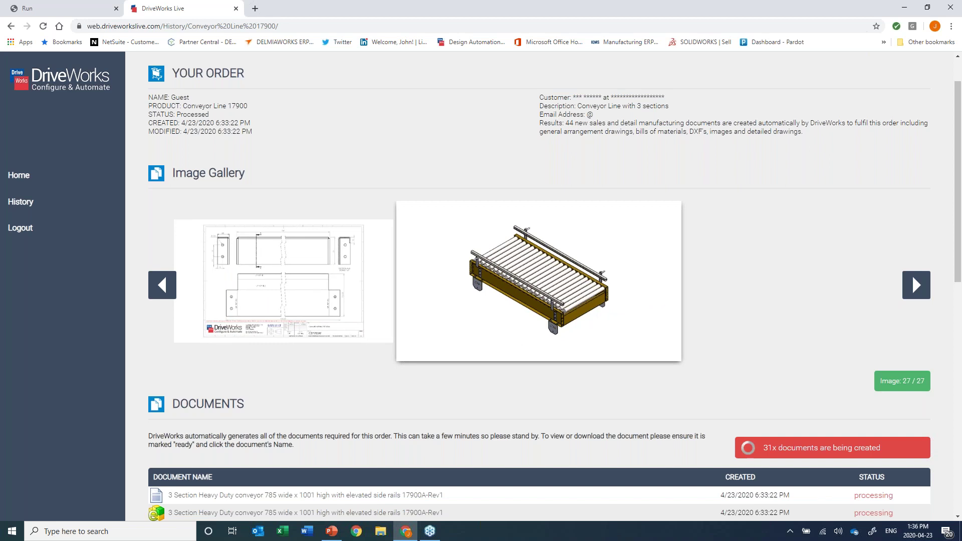
pyautogui.click(912, 275)
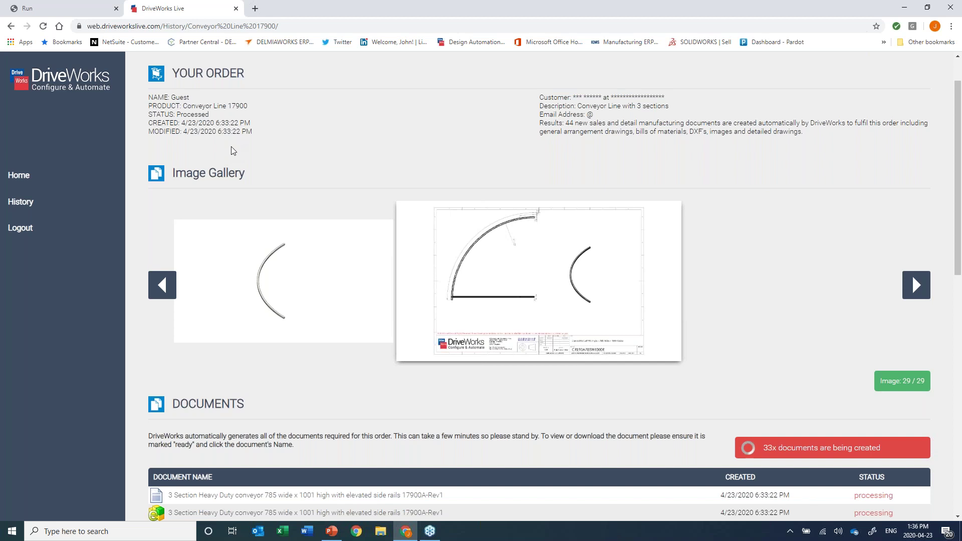
# Switch over to the pmf System glass shield configurator.
pyautogui.scroll(1, 232, 150)
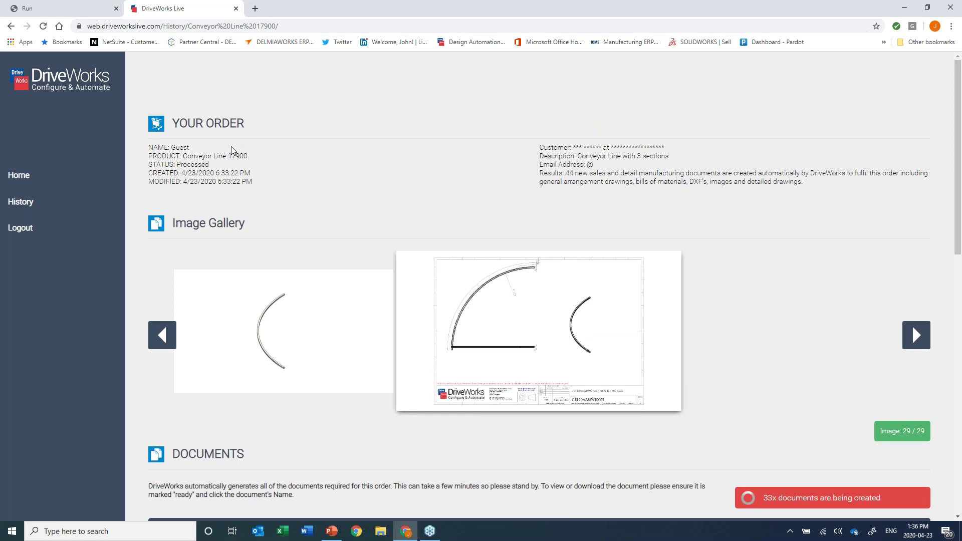
pyautogui.scroll(-2, 233, 150)
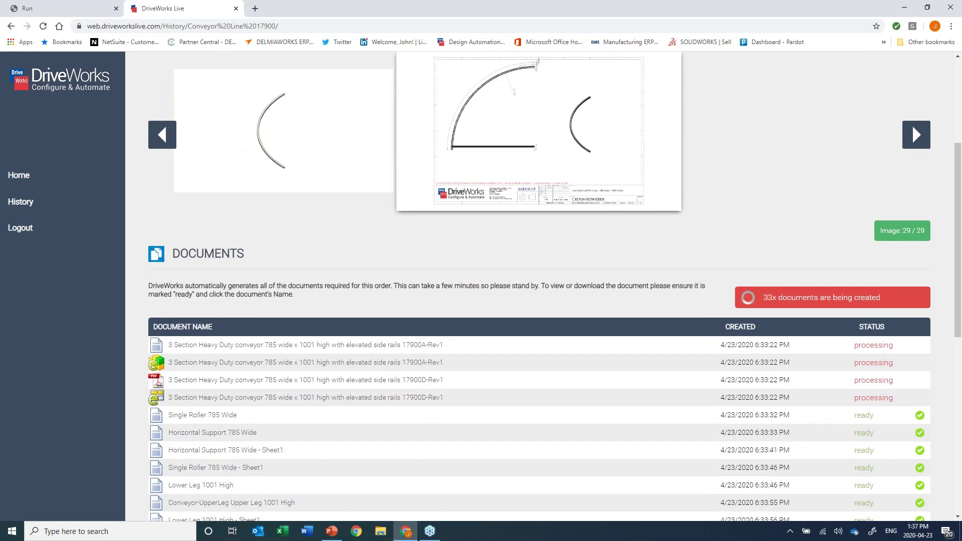
pyautogui.click(52, 9)
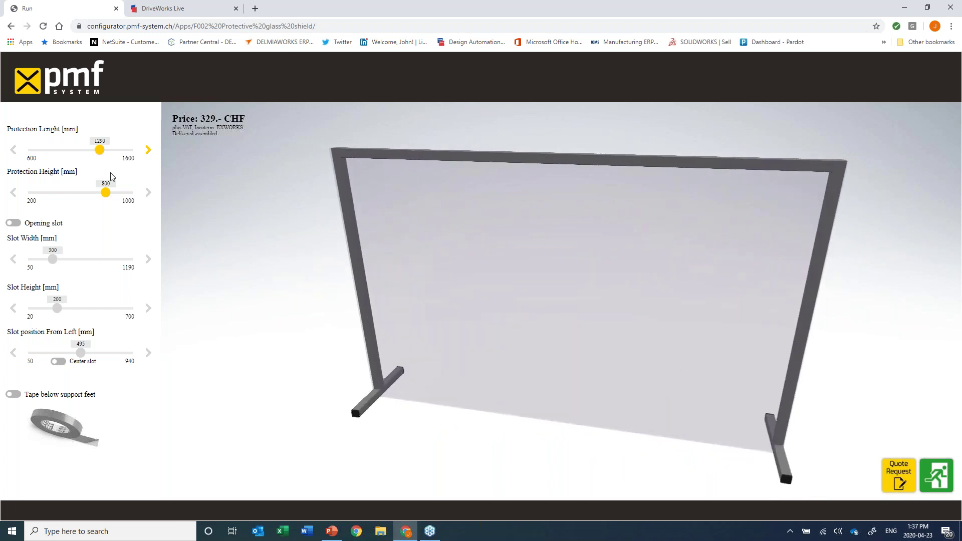
# Set the glass shield's protection length to 1345 mm and height to 564 mm.
pyautogui.moveTo(100, 151)
pyautogui.mouseDown()
pyautogui.moveTo(61, 151)
pyautogui.moveTo(99, 151)
pyautogui.mouseUp()
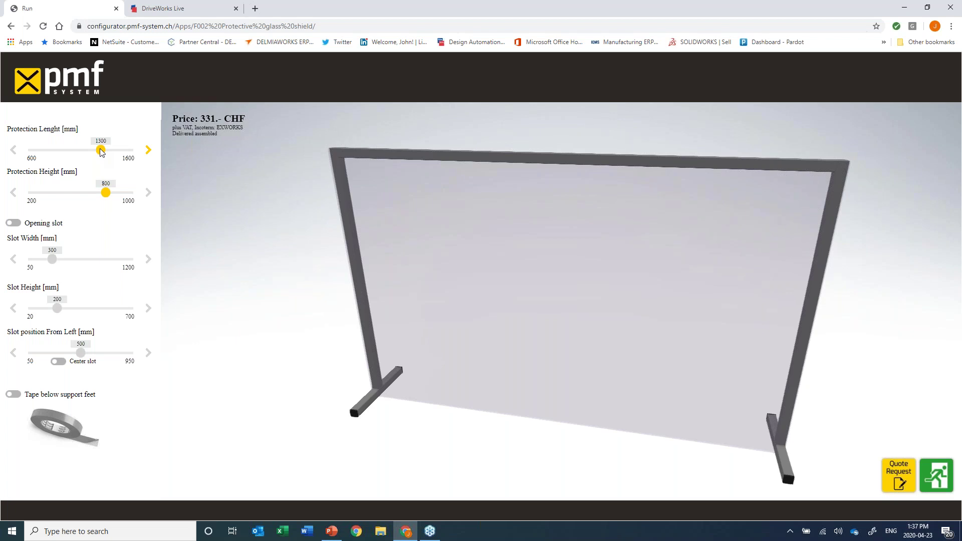
pyautogui.moveTo(101, 150)
pyautogui.mouseDown()
pyautogui.moveTo(79, 151)
pyautogui.moveTo(105, 150)
pyautogui.mouseUp()
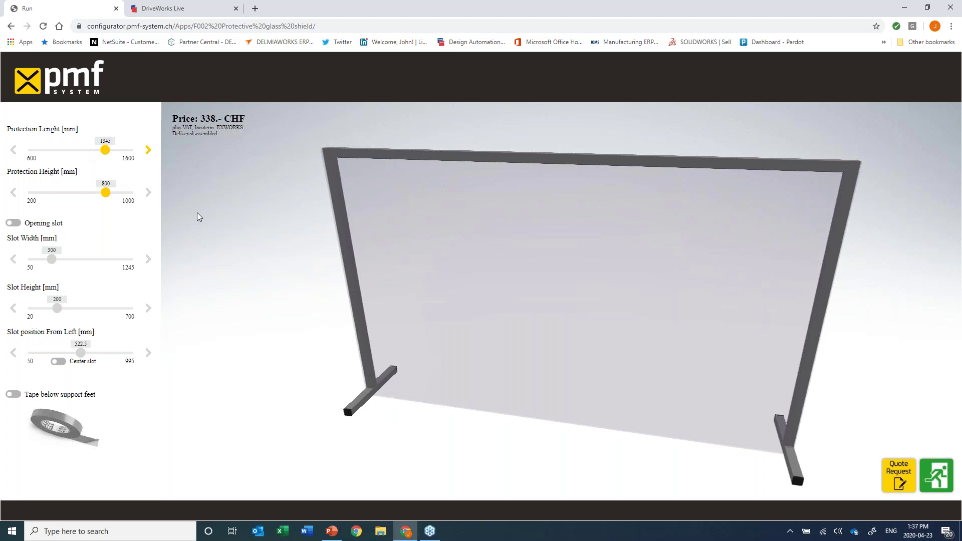
pyautogui.moveTo(105, 193); pyautogui.dragTo(76, 193)
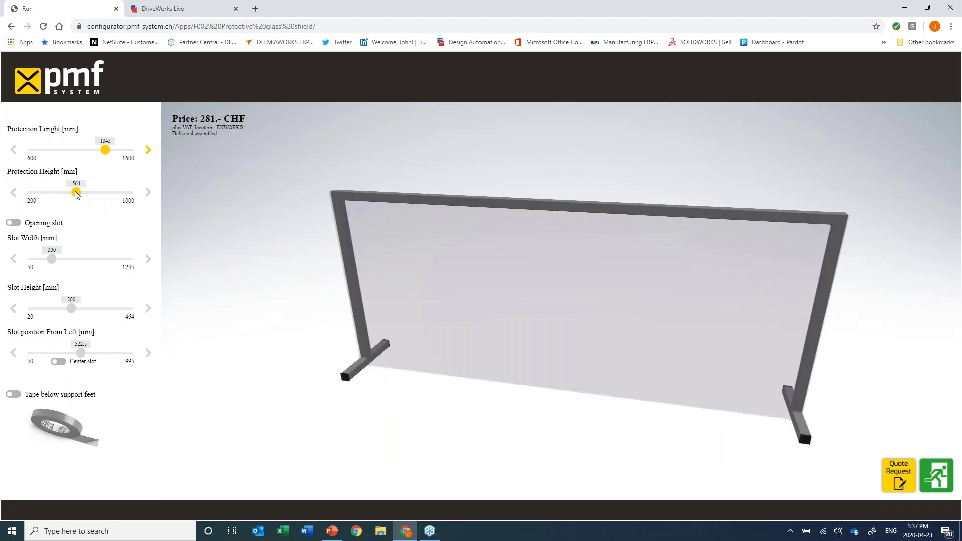
# Add a centred 665 × 369 mm slot and tape below the support feet.
pyautogui.click(14, 226)
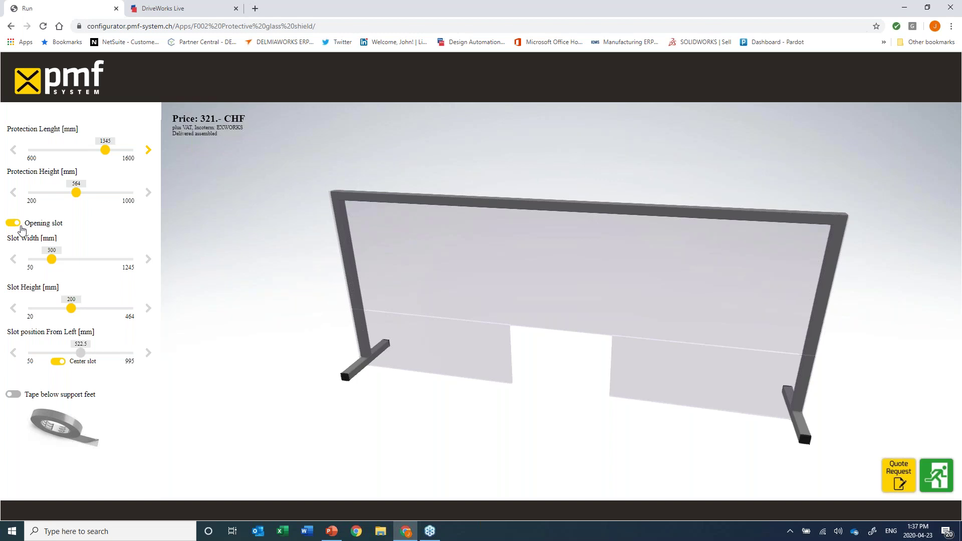
pyautogui.moveTo(57, 260); pyautogui.dragTo(69, 260)
pyautogui.moveTo(70, 261); pyautogui.dragTo(87, 260)
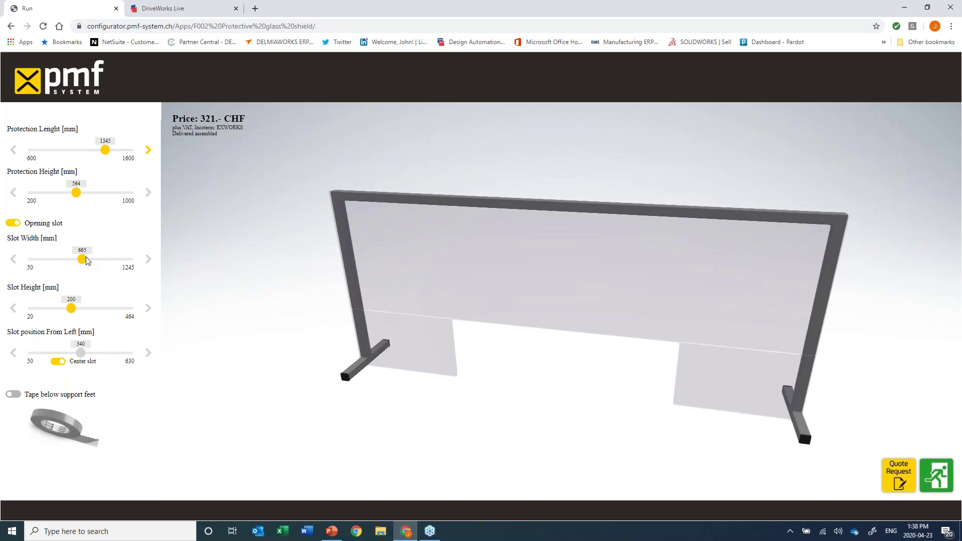
pyautogui.click(13, 223)
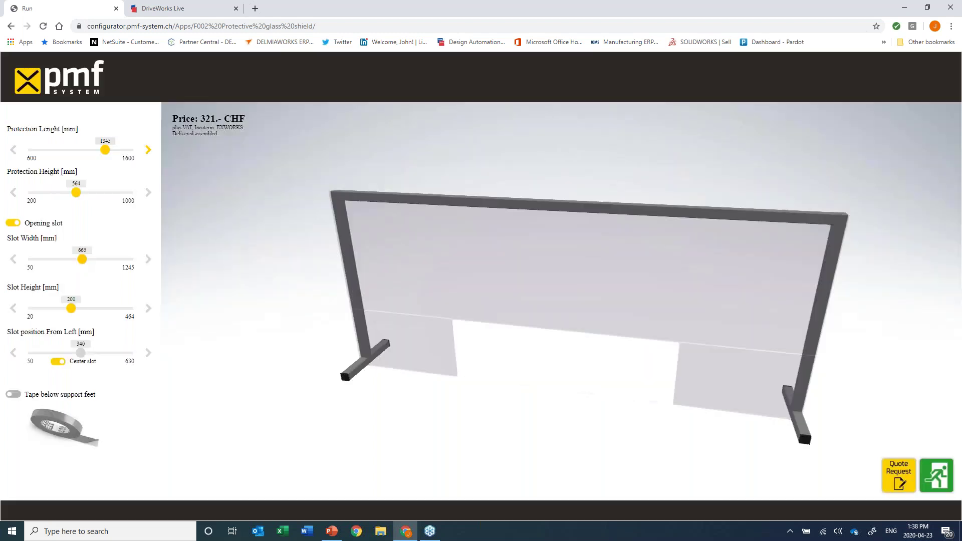
pyautogui.moveTo(71, 308); pyautogui.dragTo(109, 314)
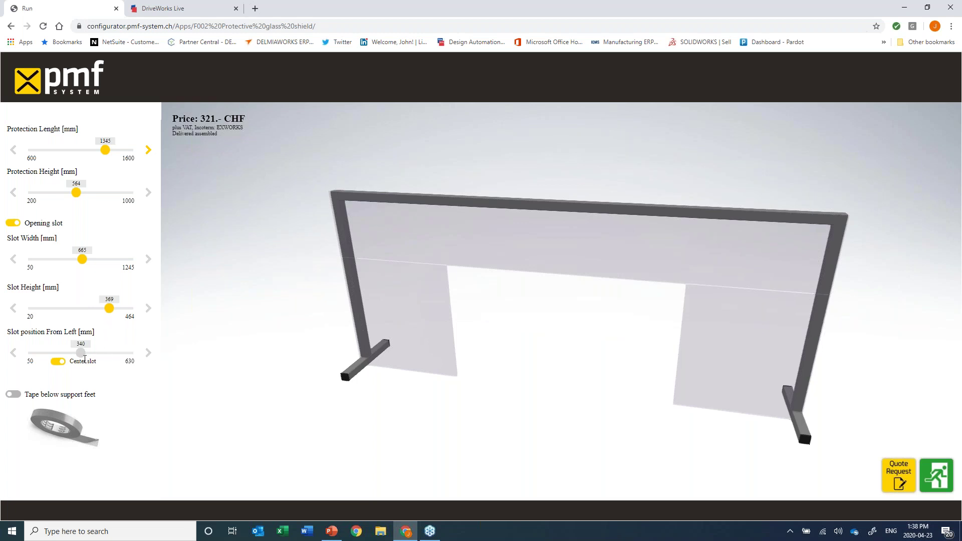
pyautogui.click(11, 397)
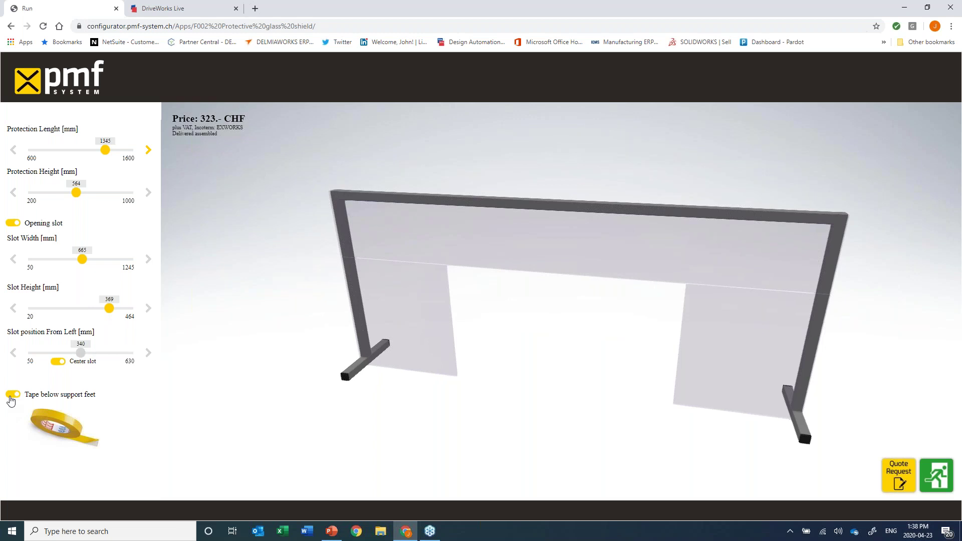
pyautogui.moveTo(514, 371); pyautogui.dragTo(546, 382)
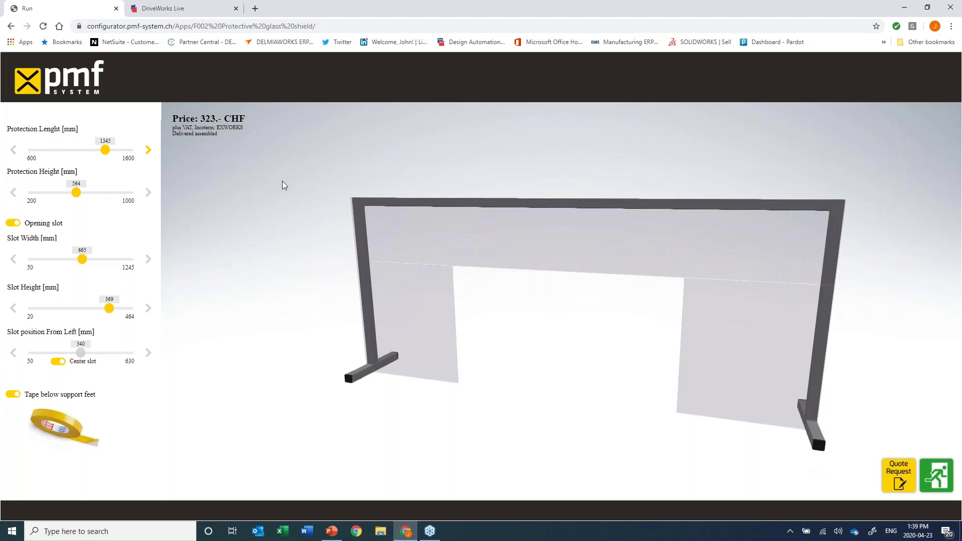
pyautogui.click(197, 9)
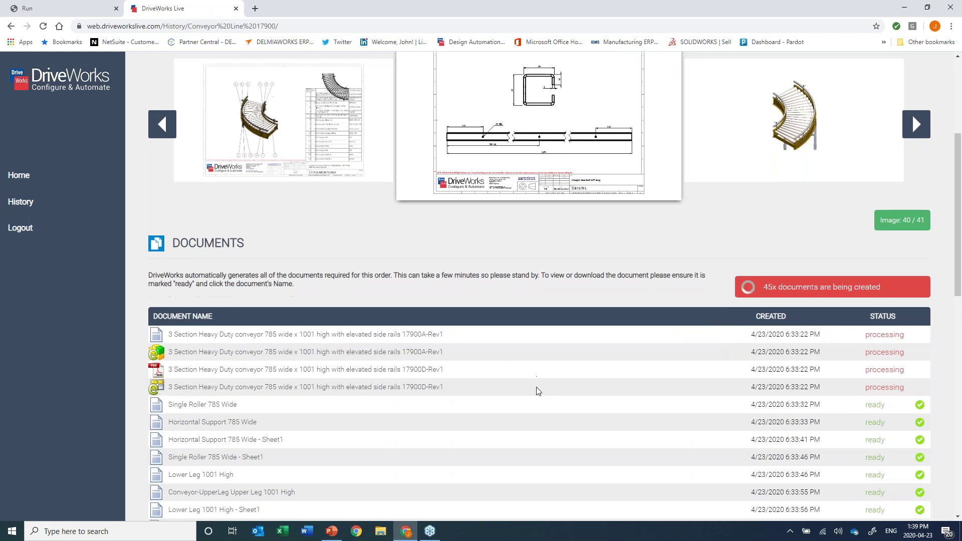
pyautogui.scroll(-12, 536, 387)
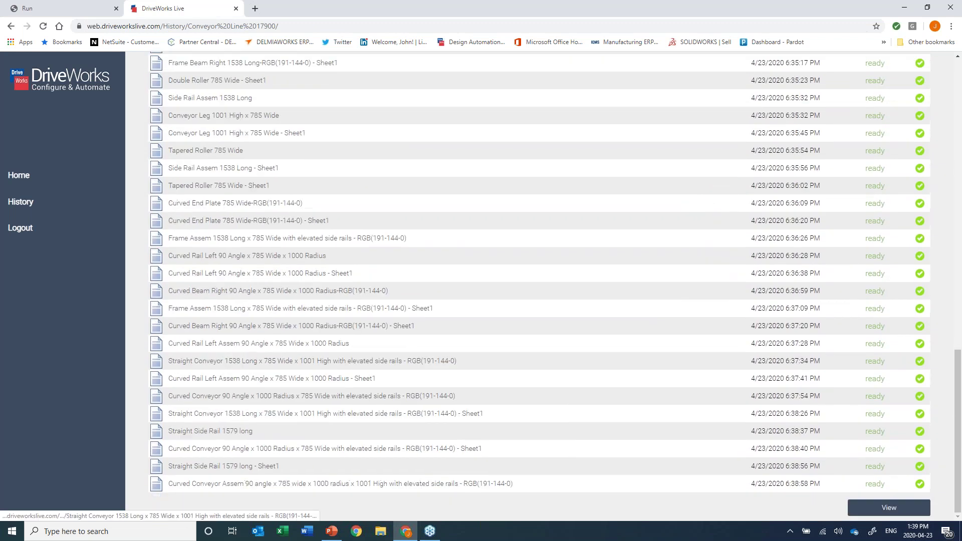
pyautogui.scroll(20, 912, 134)
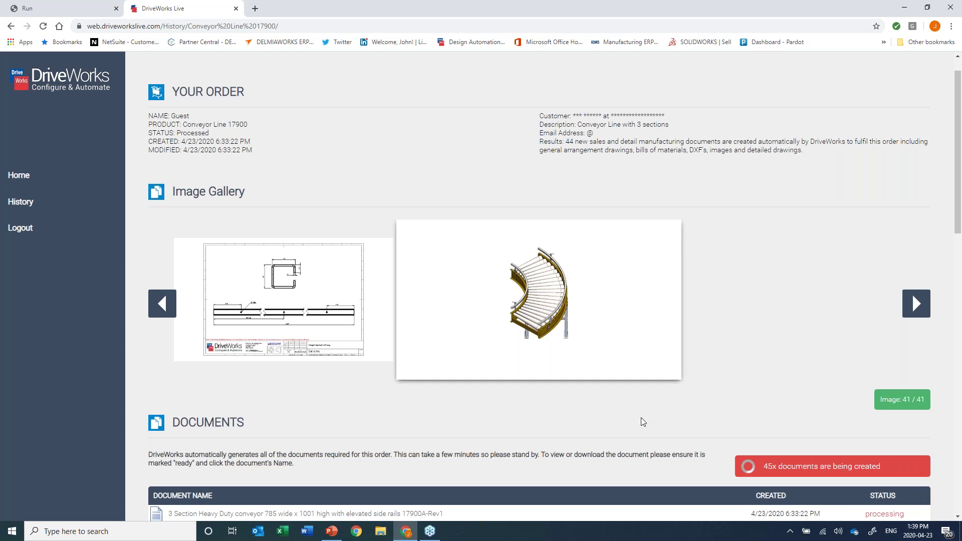
pyautogui.scroll(-2, 190, 372)
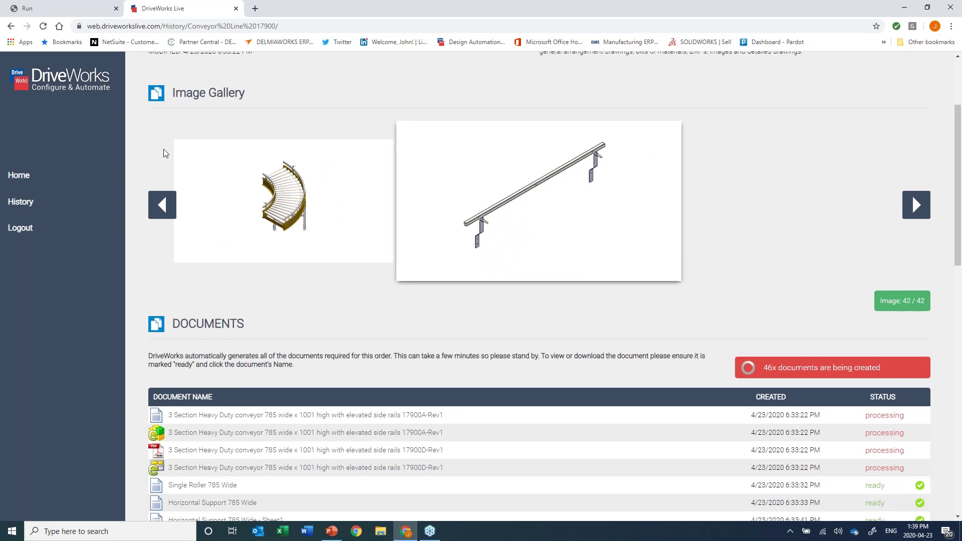
pyautogui.scroll(2, 164, 150)
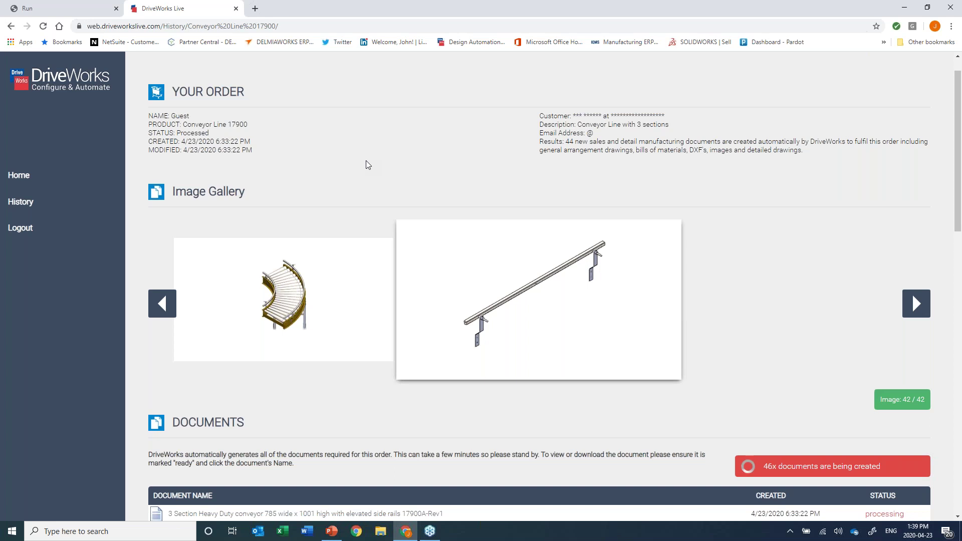
pyautogui.click(96, 11)
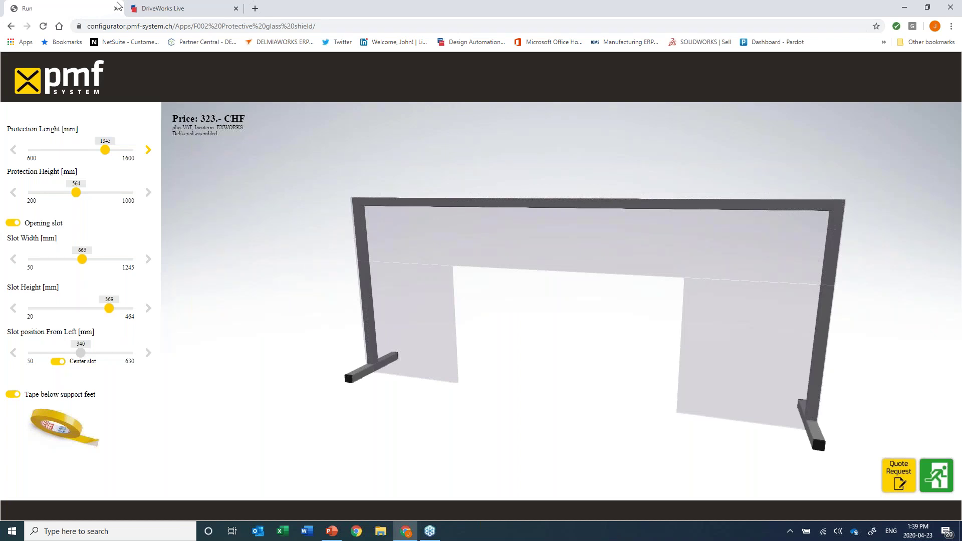
# Go back to the DriveWorks Live conveyor order page, now with 48 images and 52 documents.
pyautogui.click(185, 10)
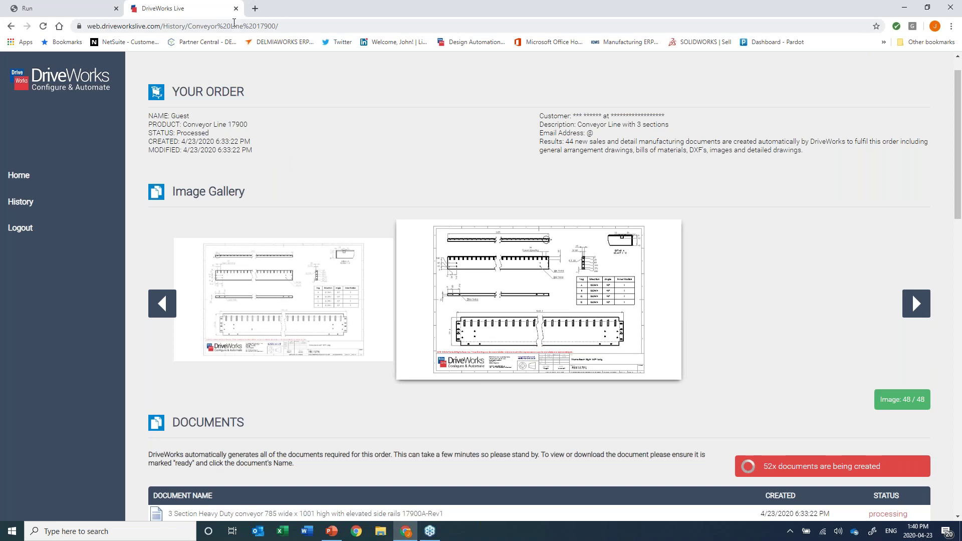
# Search for driveworkslive and open the DriveWorks Live website.
pyautogui.click(180, 26)
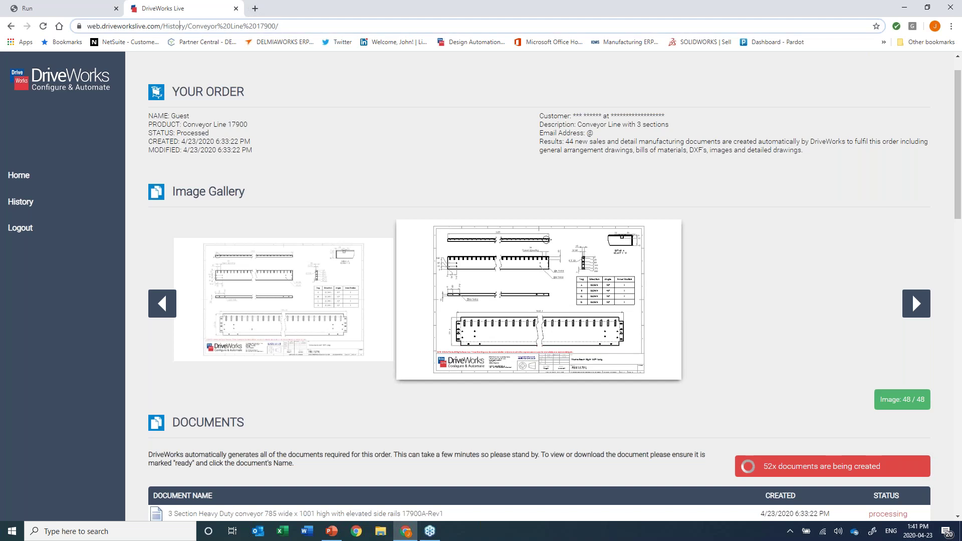
pyautogui.hotkey('ctrl', 'a')
pyautogui.write('drivew')
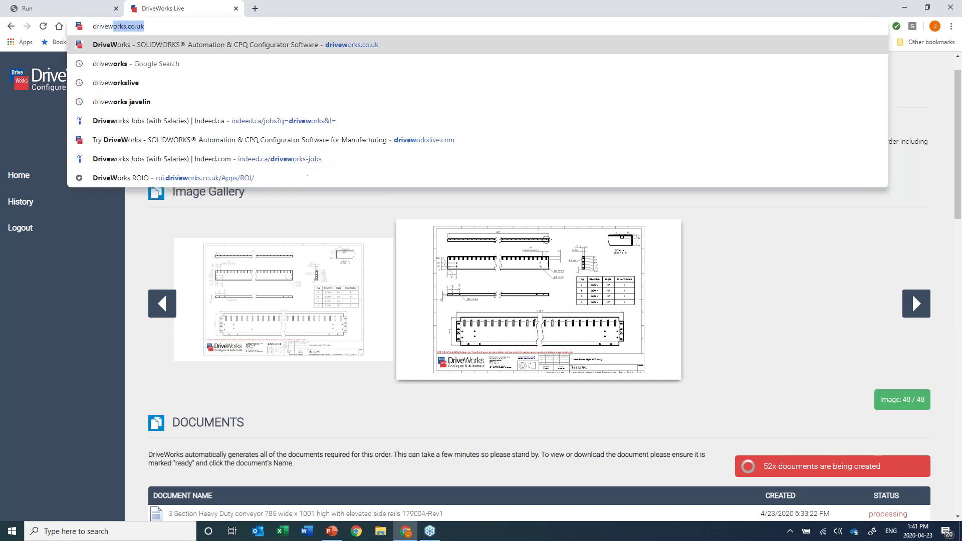
pyautogui.write('orks')
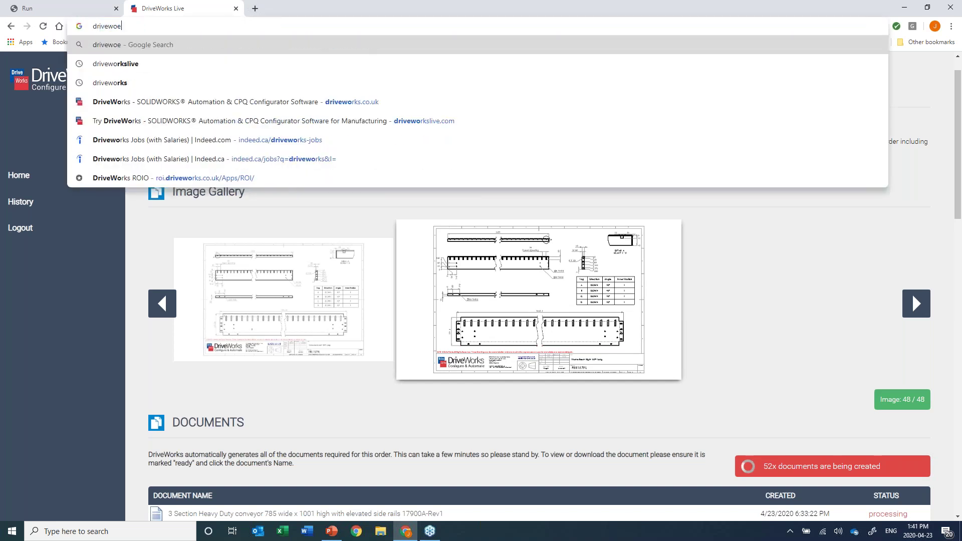
pyautogui.write('live')
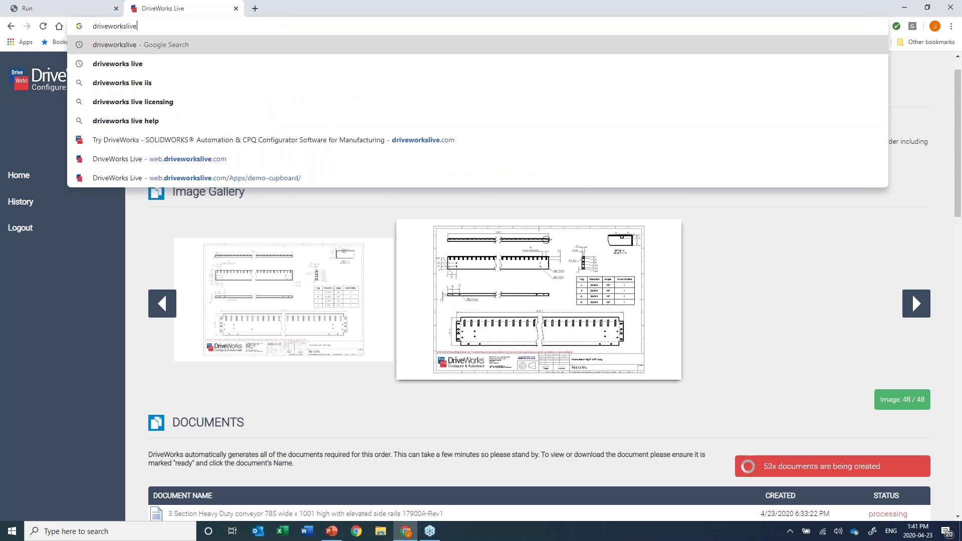
pyautogui.press('Return')
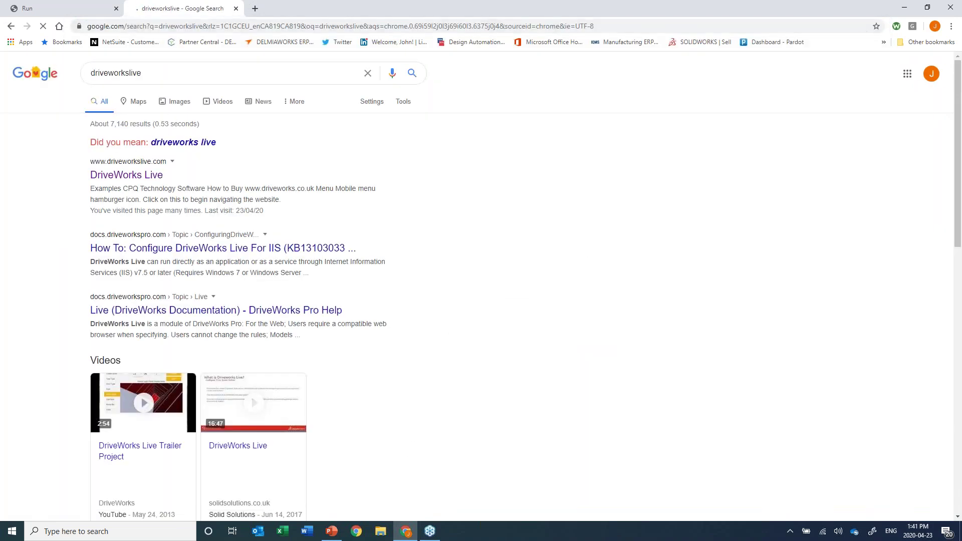
pyautogui.click(132, 165)
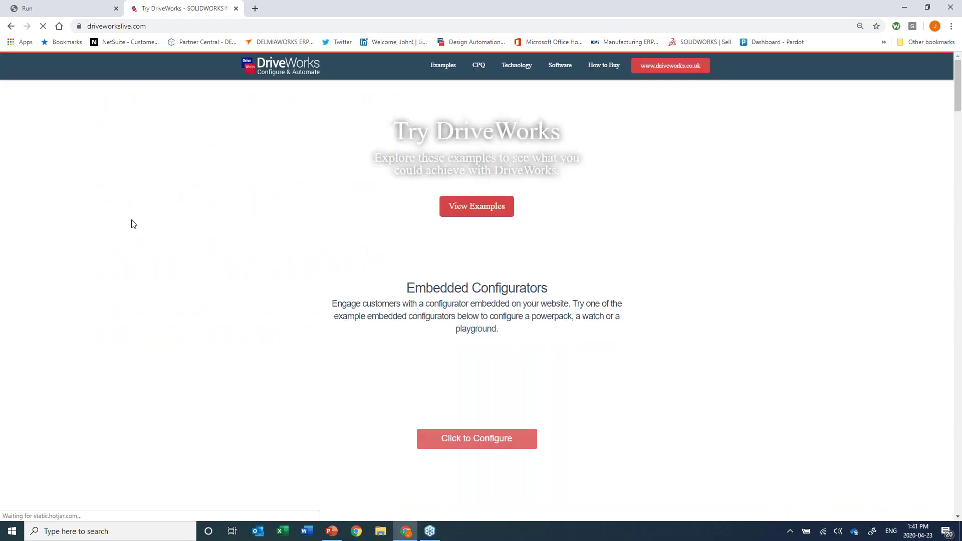
# Browse the Industry Examples configurators on the DriveWorks Live site.
pyautogui.scroll(-3, 134, 223)
pyautogui.scroll(-5, 137, 224)
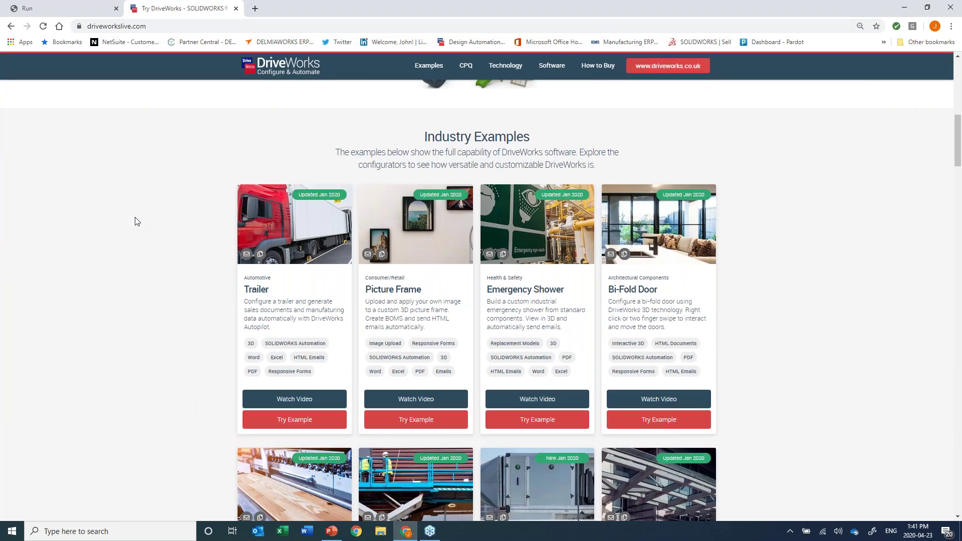
pyautogui.scroll(-2, 135, 221)
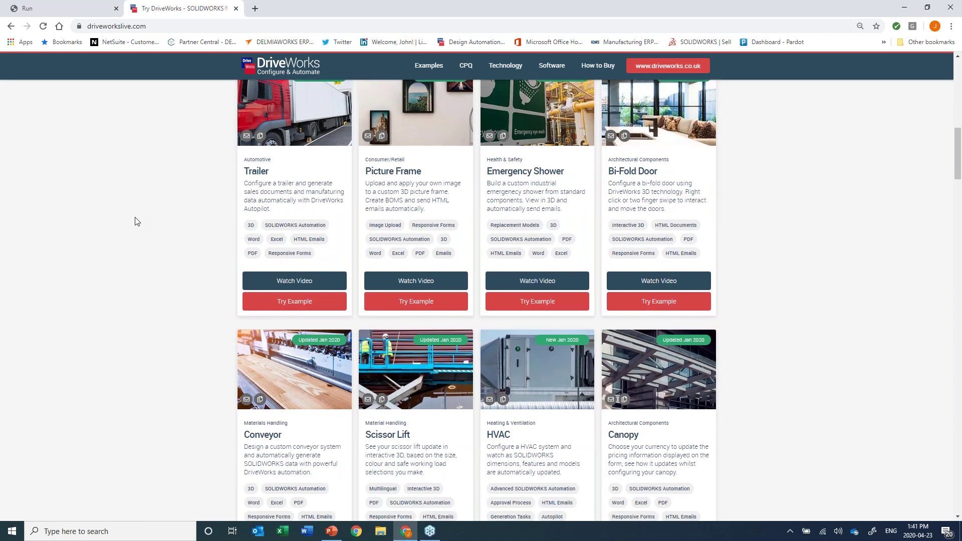
pyautogui.scroll(-4, 135, 222)
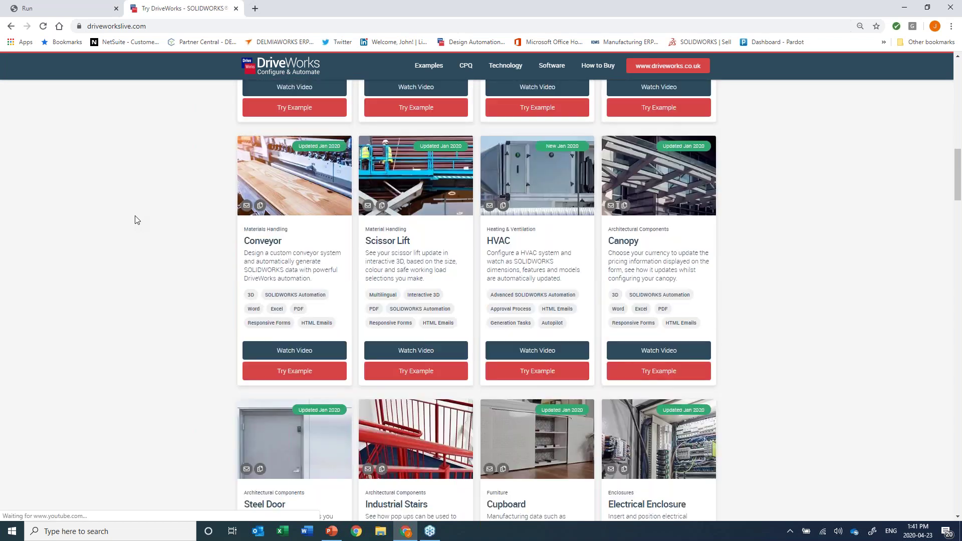
pyautogui.scroll(-3, 136, 220)
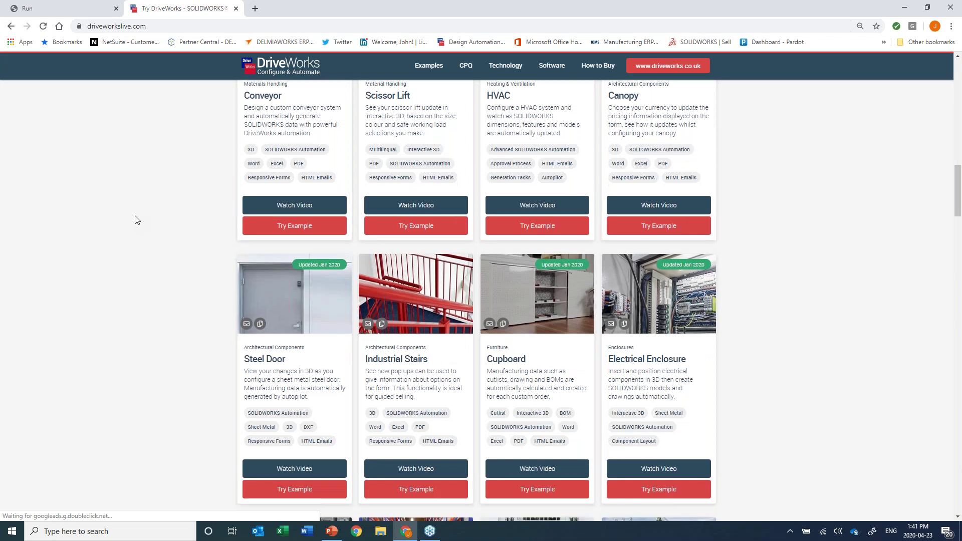
pyautogui.scroll(-9, 136, 222)
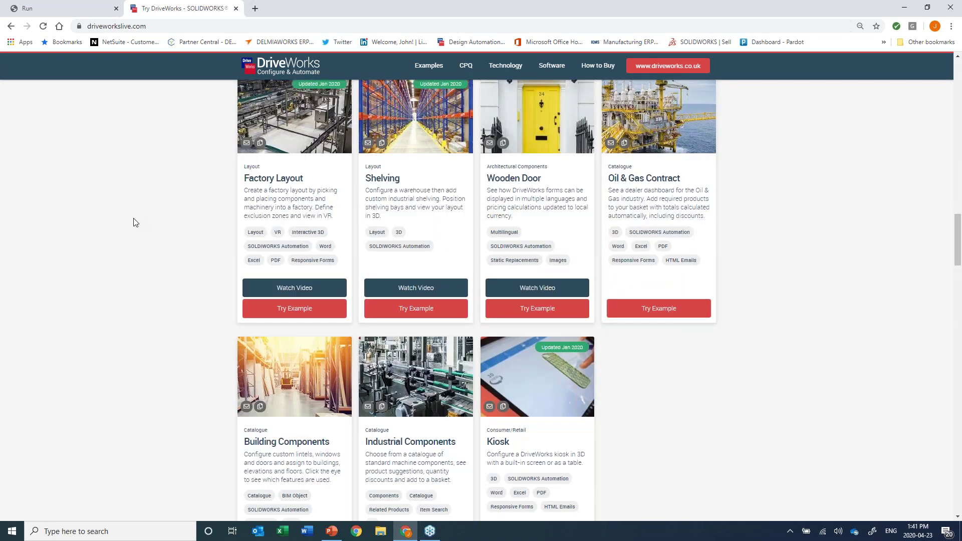
pyautogui.scroll(2, 134, 222)
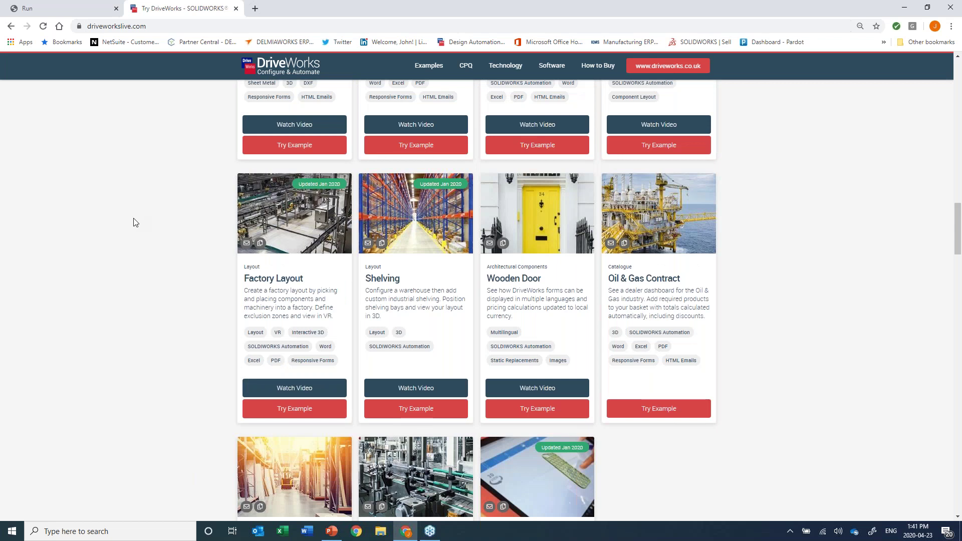
pyautogui.scroll(5, 135, 222)
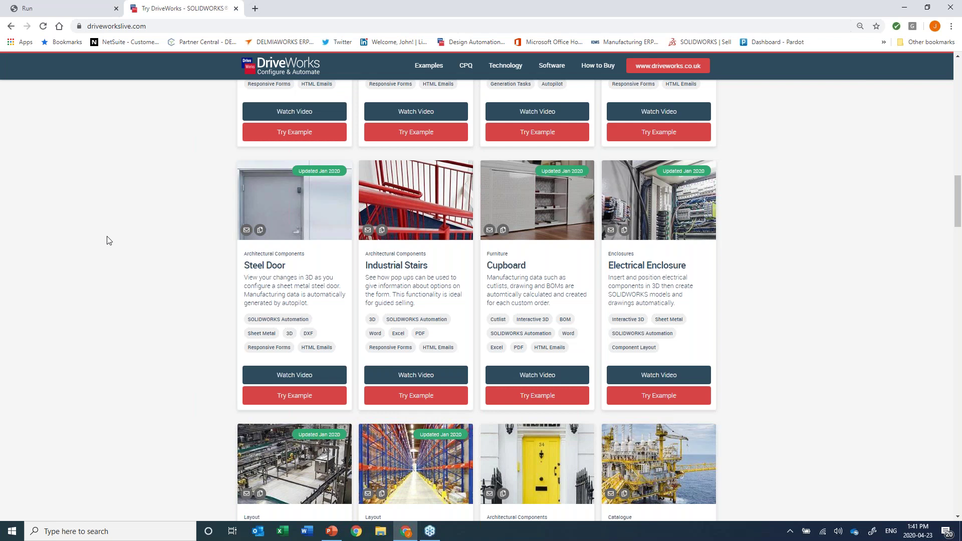
pyautogui.scroll(-6, 106, 240)
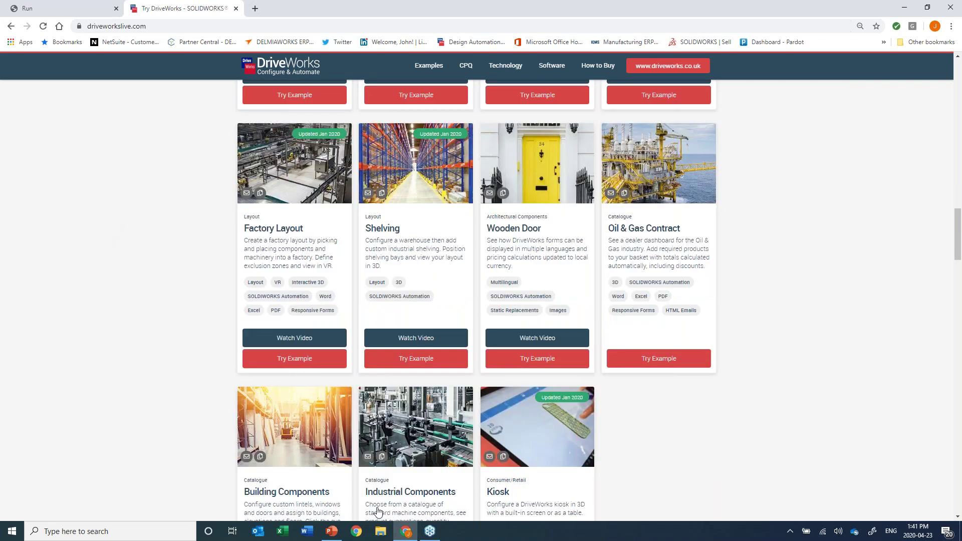
pyautogui.click(330, 534)
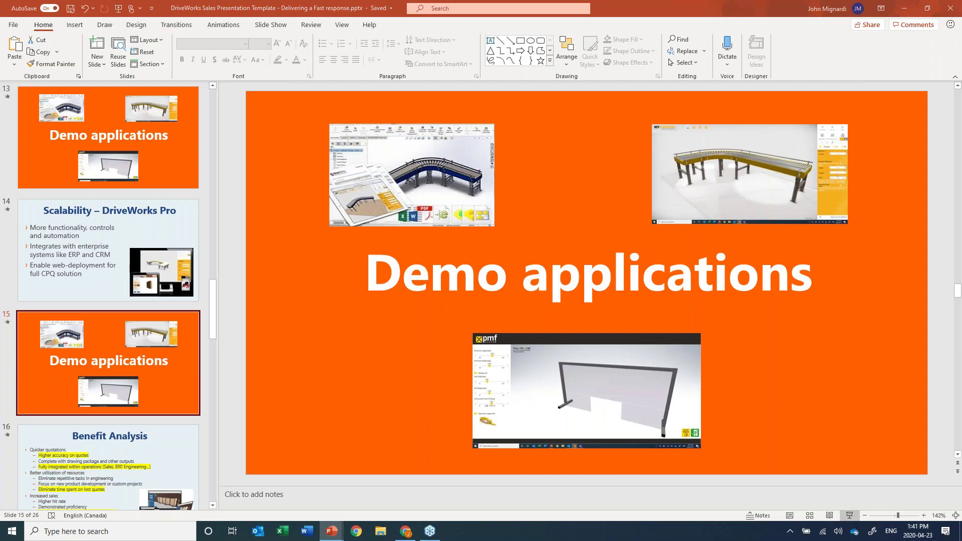
# Start the slide show from the current 'Demo applications' slide.
pyautogui.click(846, 516)
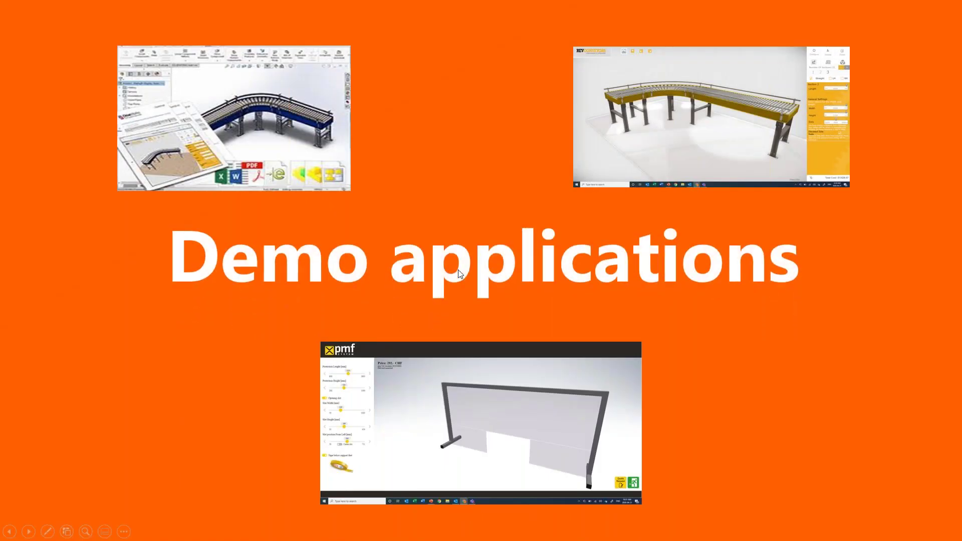